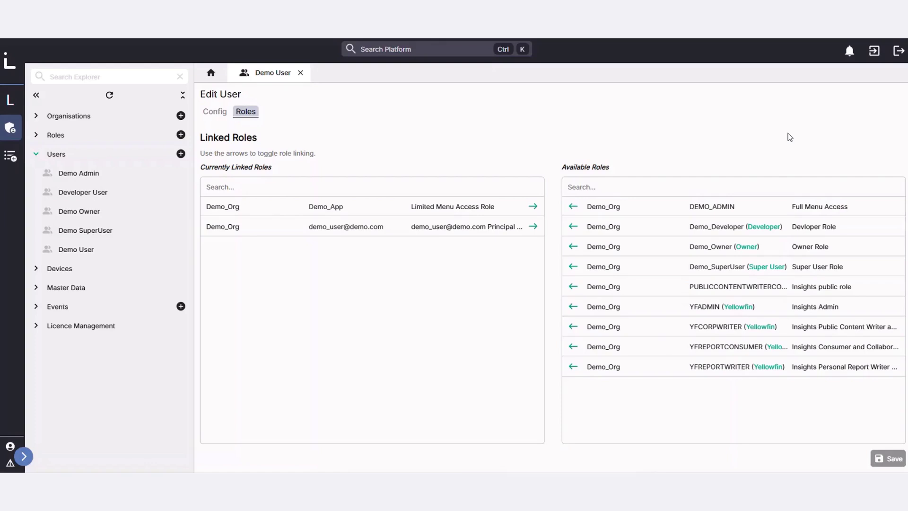
Sign out of the current session and sign in to Legoz with the demo developer's e-mail and account password.
{"action": "left_click", "coordinate": [898, 53]}
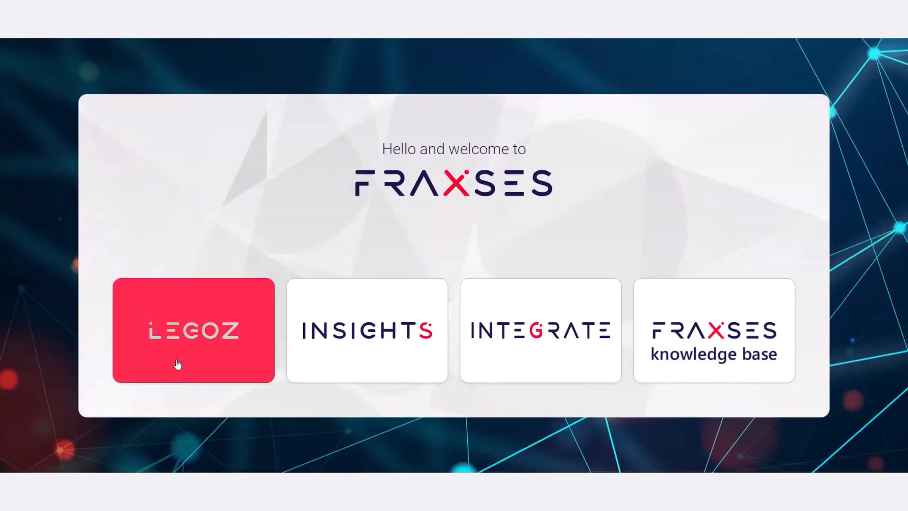
{"action": "left_click", "coordinate": [183, 345]}
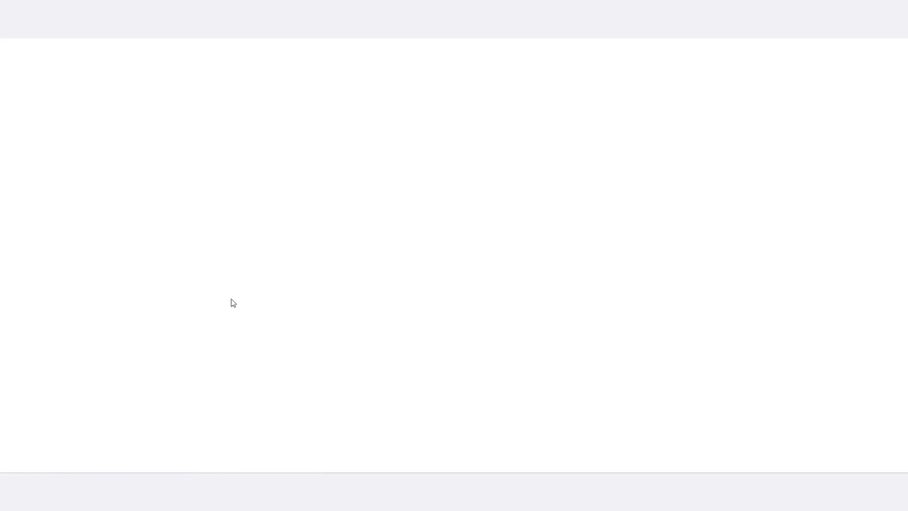
{"action": "type", "text": "demo_developer@demo.com"}
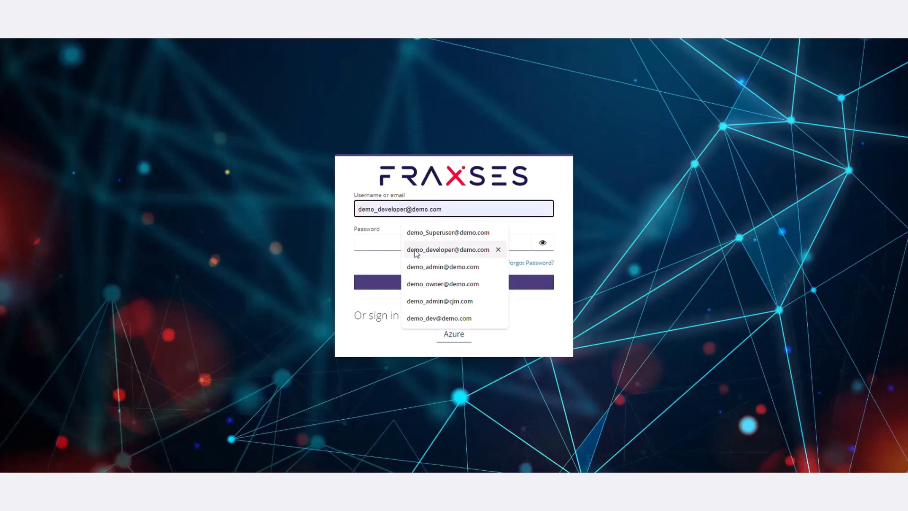
{"action": "left_click", "coordinate": [426, 249]}
{"action": "left_click", "coordinate": [401, 244]}
{"action": "type", "text": "•••••••••"}
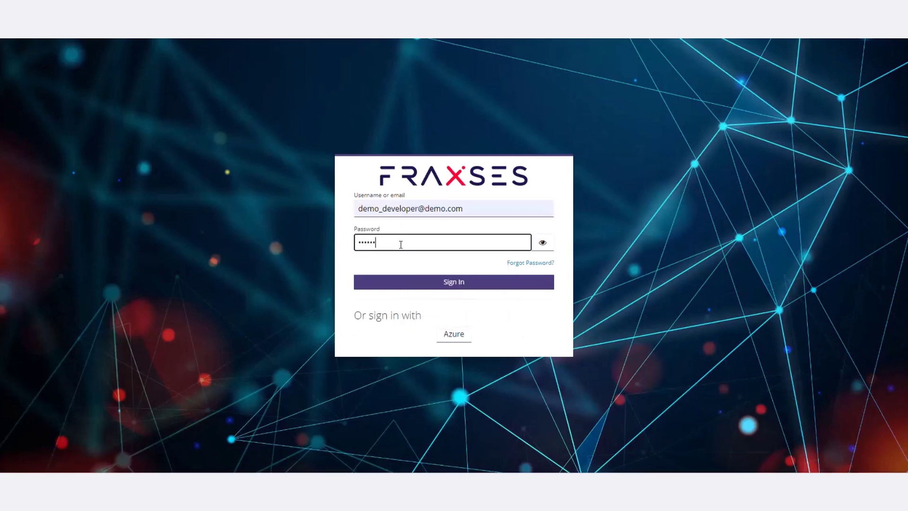
{"action": "key", "text": "Return"}
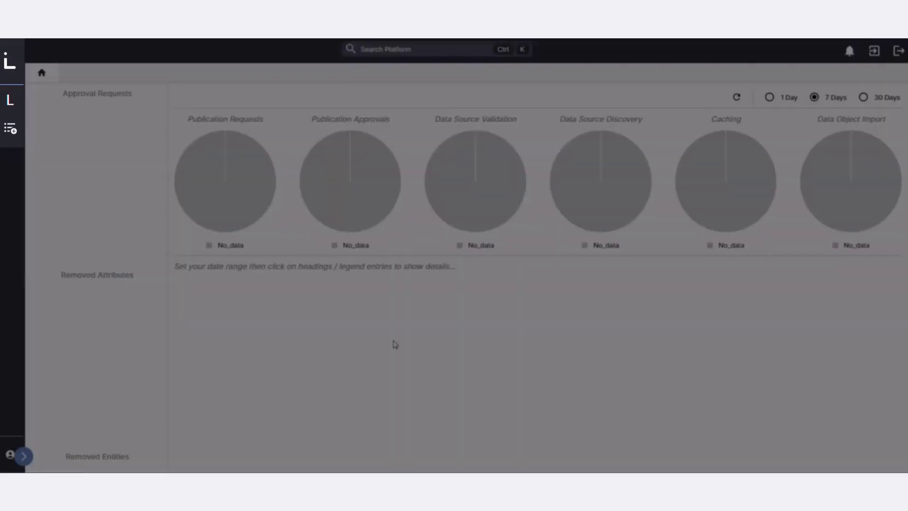
Show the Legoz explorer with its data sources and objects, and set the dashboard's date range to 30 days.
{"action": "left_click", "coordinate": [10, 101]}
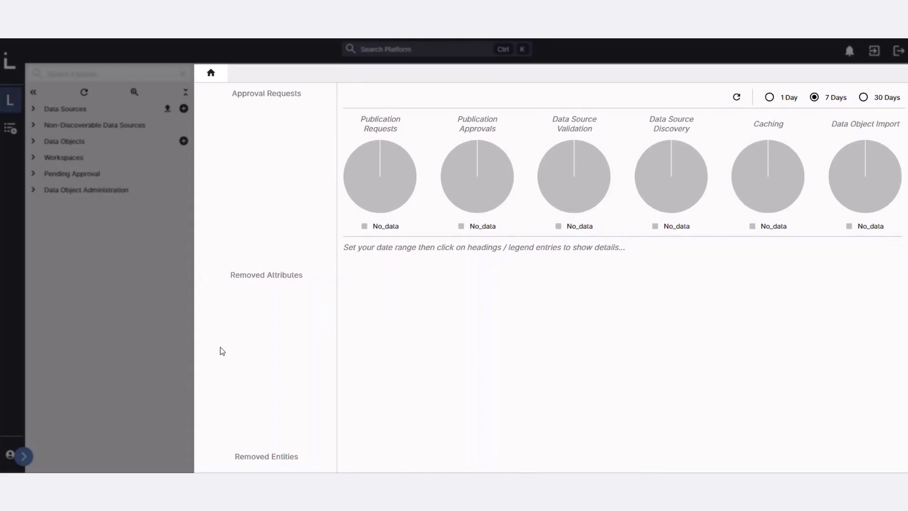
{"action": "left_click", "coordinate": [885, 101]}
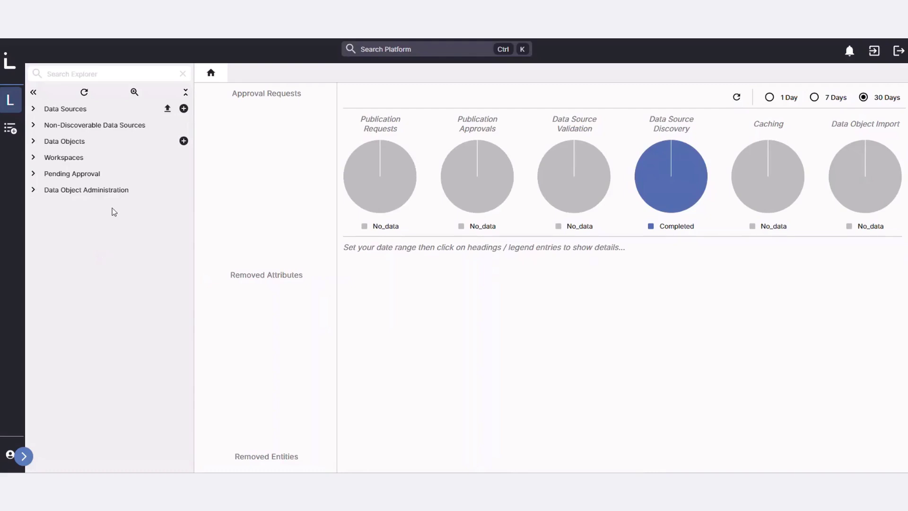
Review the configuration and the table list of the Demo_Chinook_DB2 data source, and close its details.
{"action": "left_click", "coordinate": [96, 110]}
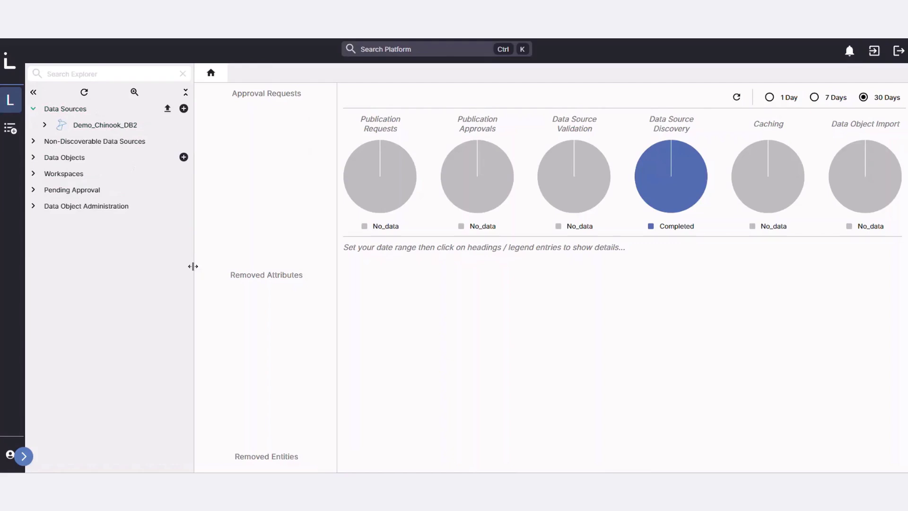
{"action": "left_click", "coordinate": [120, 126]}
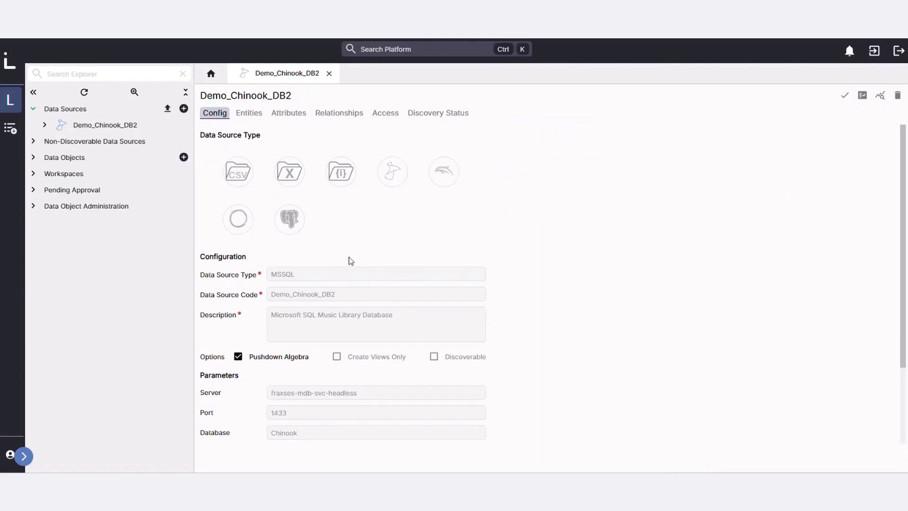
{"action": "left_click", "coordinate": [44, 125]}
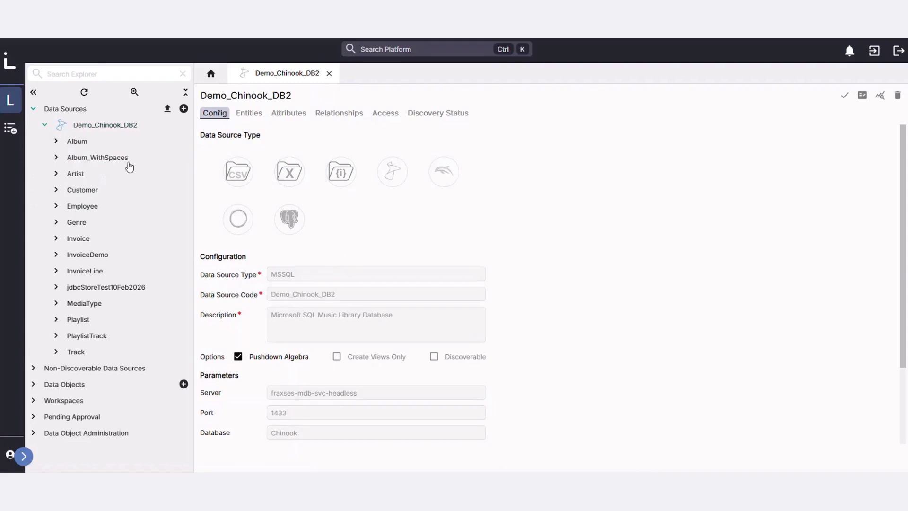
{"action": "left_click", "coordinate": [44, 124]}
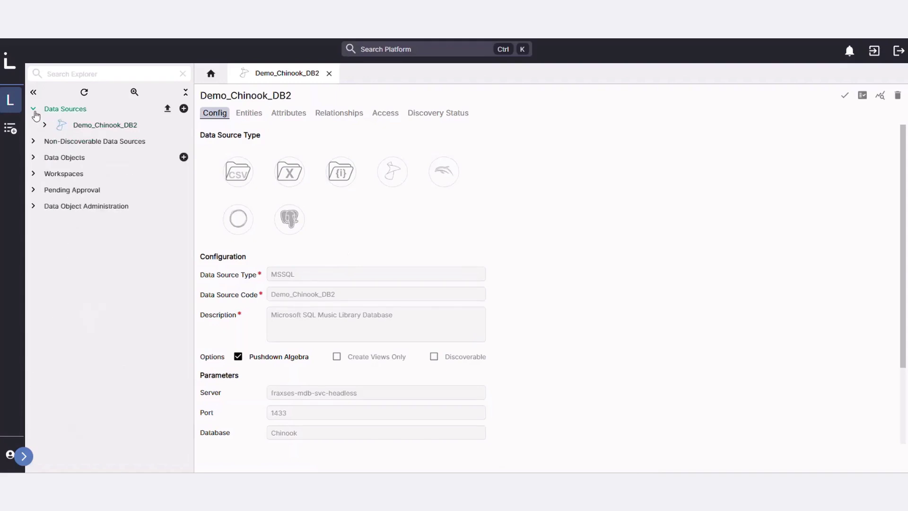
{"action": "left_click", "coordinate": [329, 73]}
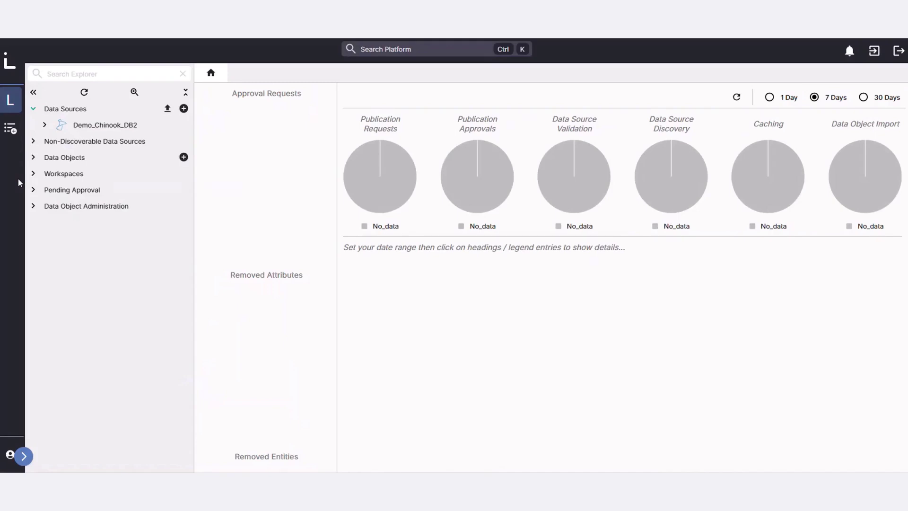
Expand the Data Objects and Workspaces categories and look through the tables under Demo_Chinook_DB2.
{"action": "left_click", "coordinate": [33, 158]}
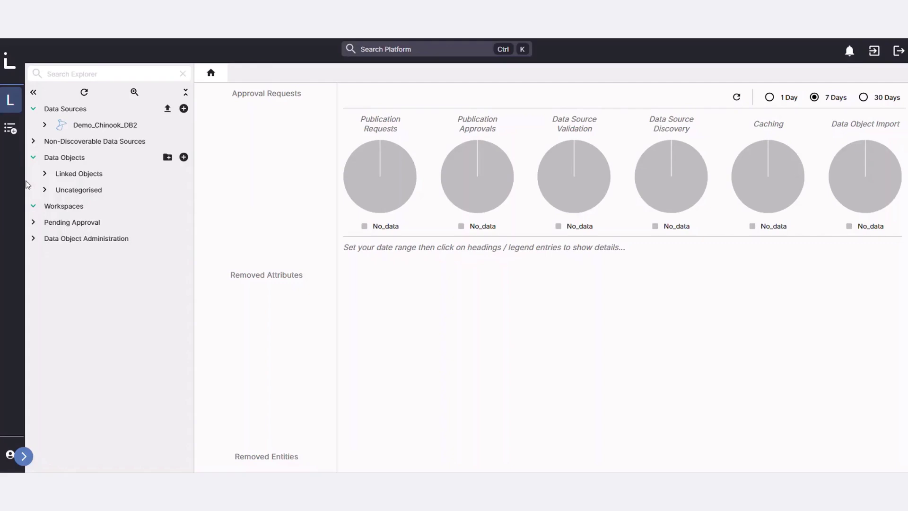
{"action": "left_click", "coordinate": [44, 127]}
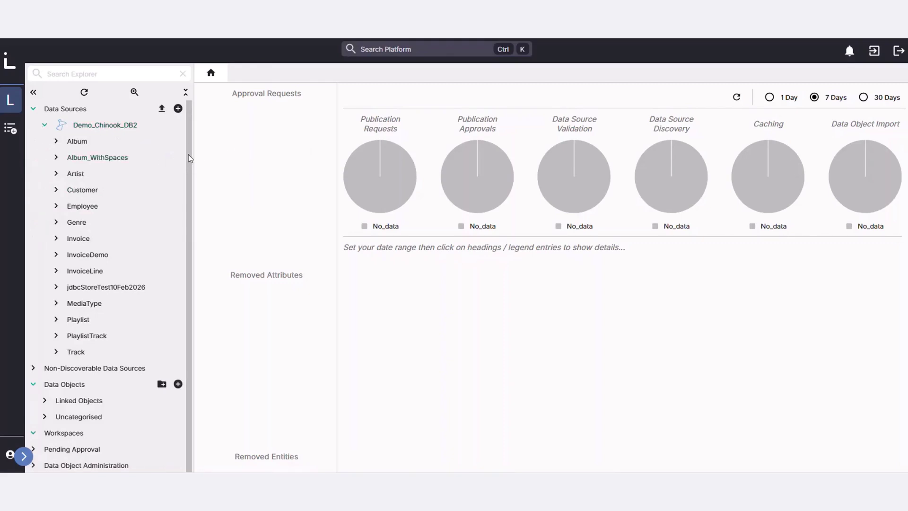
{"action": "left_click_drag", "start_coordinate": [189, 154], "coordinate": [189, 180]}
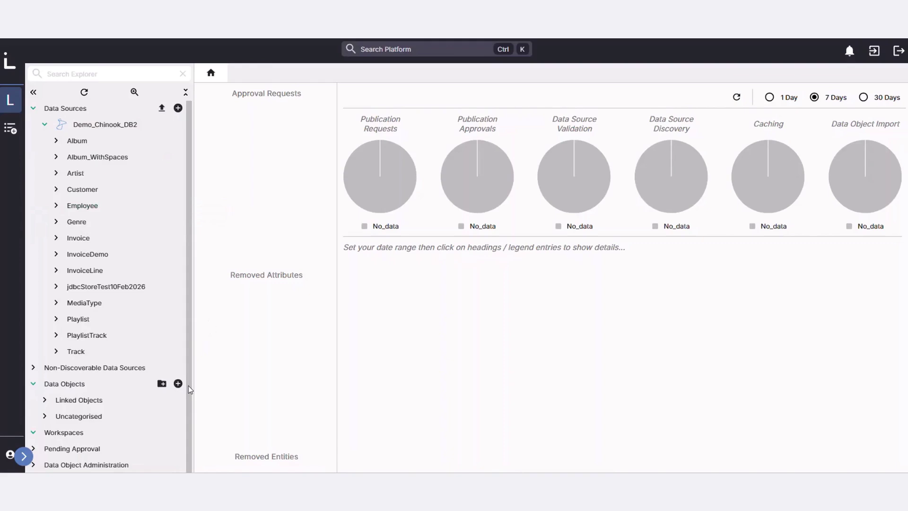
{"action": "left_click", "coordinate": [44, 125]}
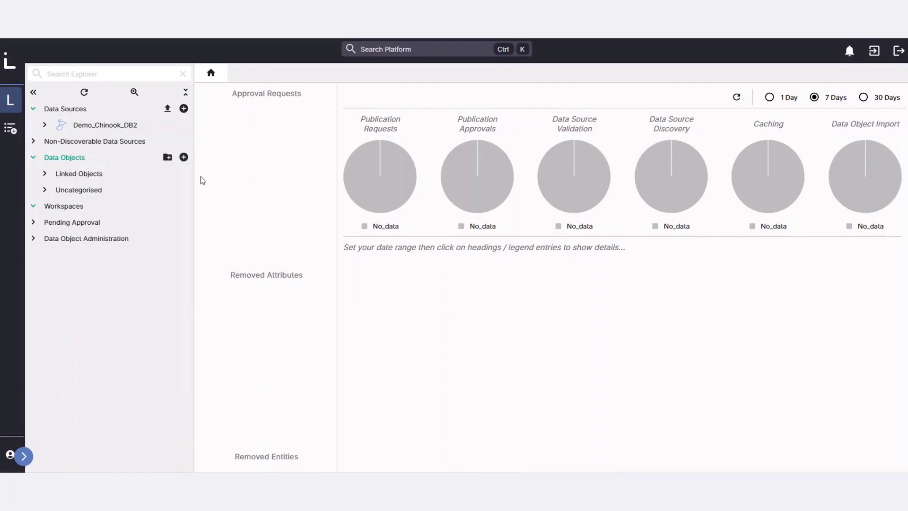
Create a standard data object named Demo_DO with the Demo Organisation developer role, description Demo_DO and the Push option enabled.
{"action": "left_click", "coordinate": [184, 158]}
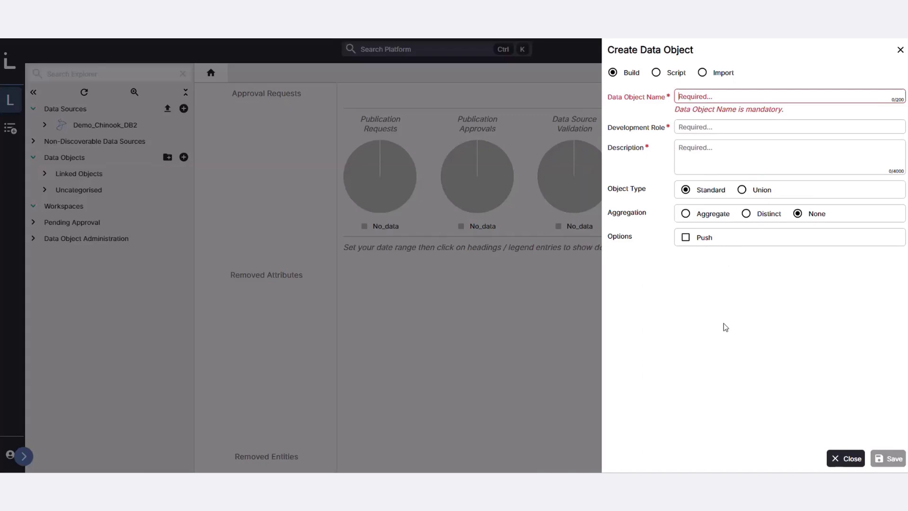
{"action": "type", "text": "Demo_DO"}
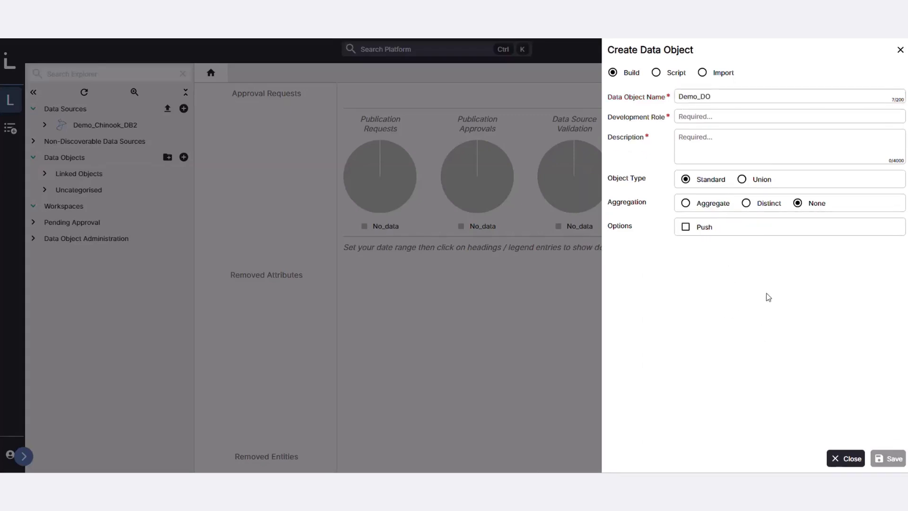
{"action": "left_click", "coordinate": [752, 120]}
{"action": "left_click", "coordinate": [742, 133]}
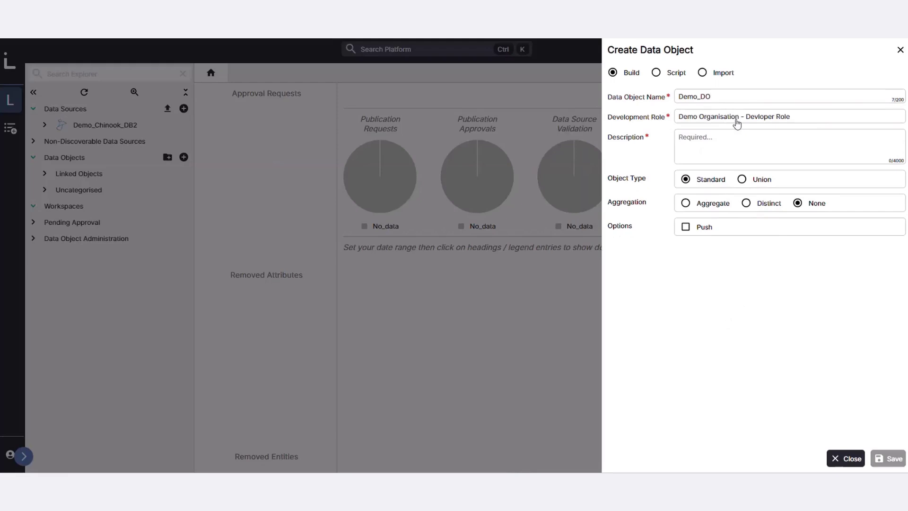
{"action": "double_click", "coordinate": [719, 96]}
{"action": "left_click", "coordinate": [694, 136]}
{"action": "left_click", "coordinate": [686, 228]}
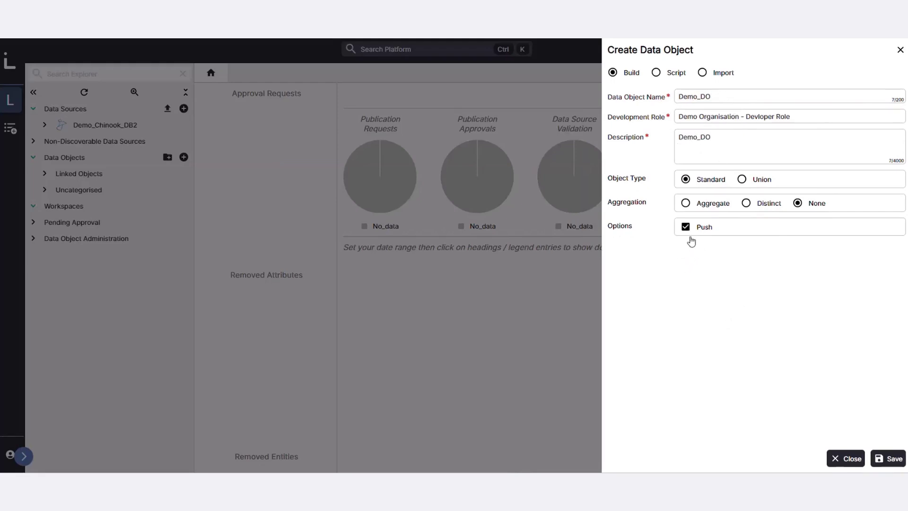
{"action": "left_click", "coordinate": [887, 459]}
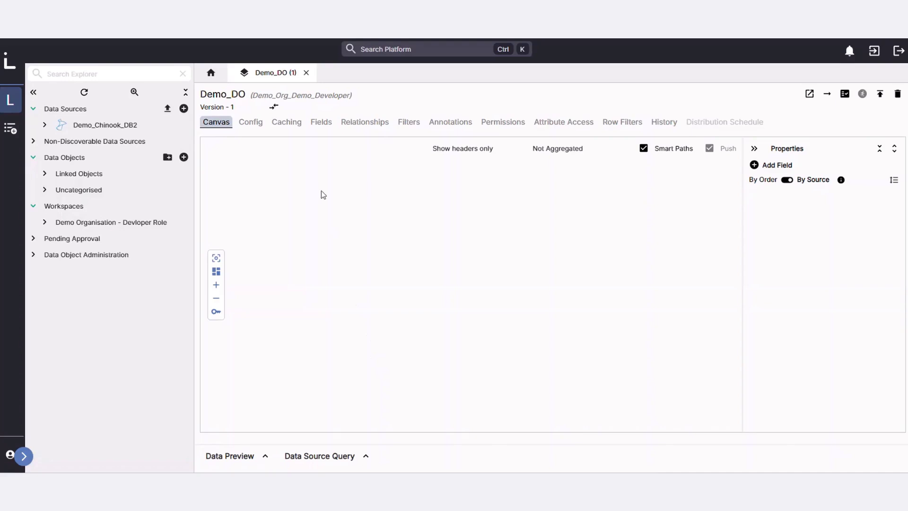
Pin the Demo_DO tab and expand the Demo Organisation developer role workspace in the explorer.
{"action": "right_click", "coordinate": [268, 74]}
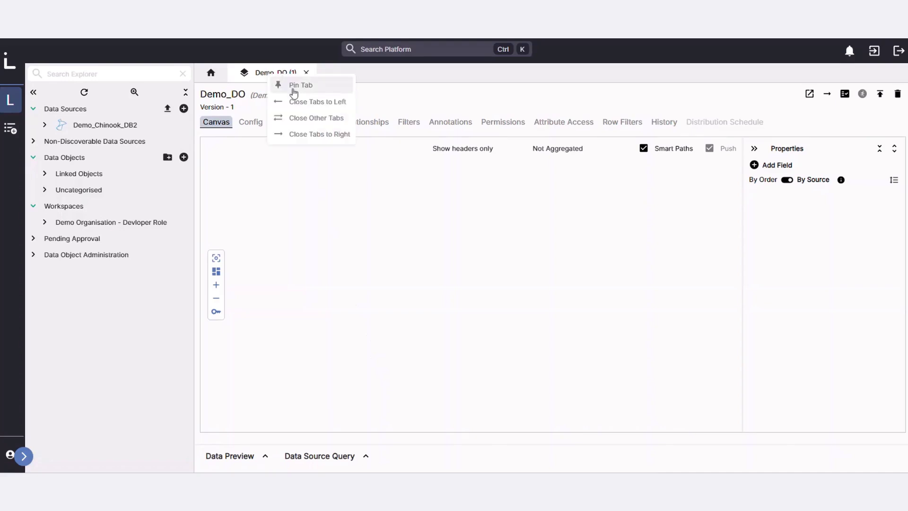
{"action": "left_click", "coordinate": [293, 89]}
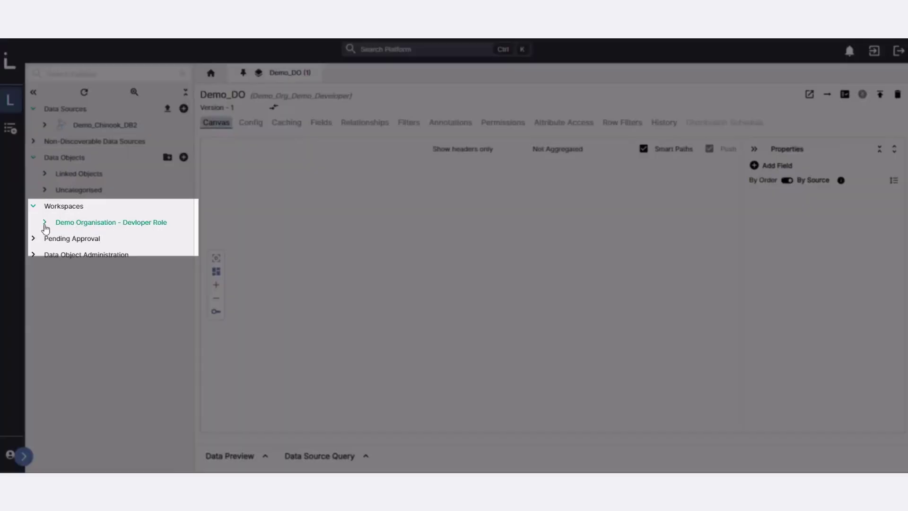
{"action": "left_click", "coordinate": [44, 223]}
Add the Track table from Demo_Chinook_DB2 and the linked Album object to the Demo_DO canvas.
{"action": "left_click", "coordinate": [109, 125]}
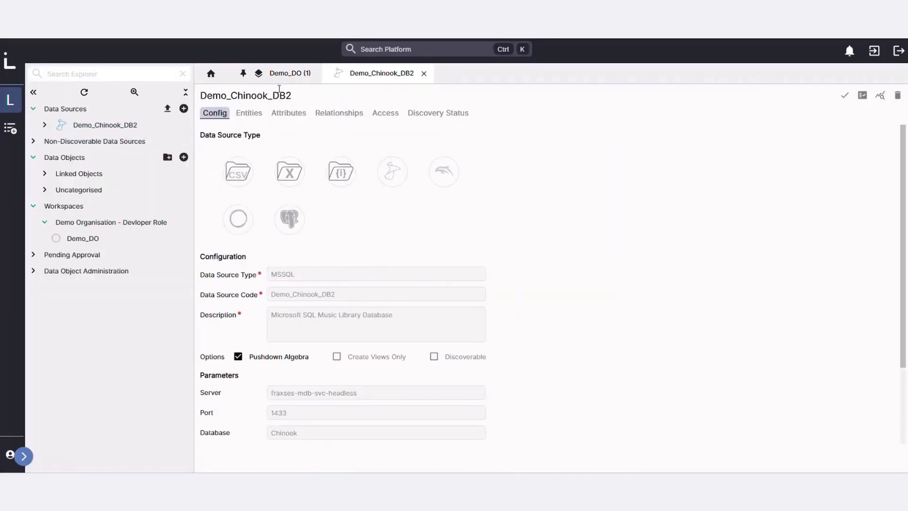
{"action": "left_click", "coordinate": [260, 75]}
{"action": "left_click", "coordinate": [45, 125]}
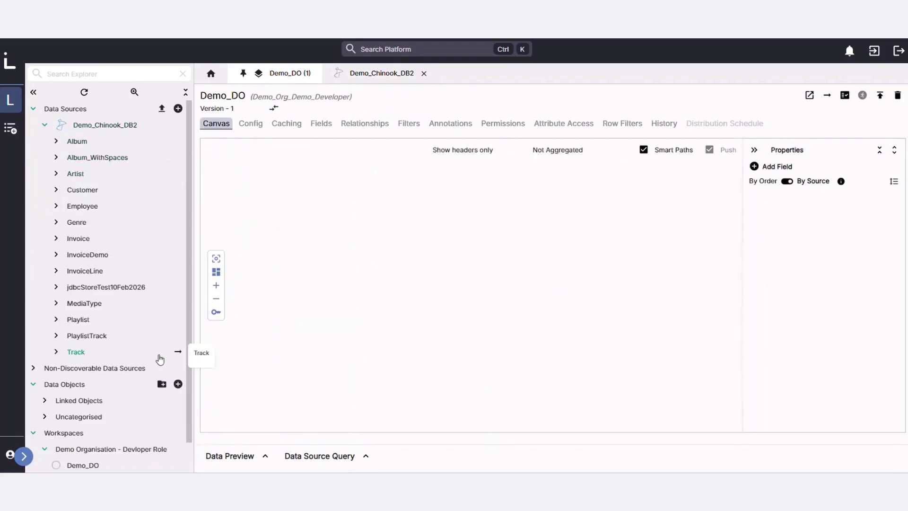
{"action": "left_click", "coordinate": [178, 351]}
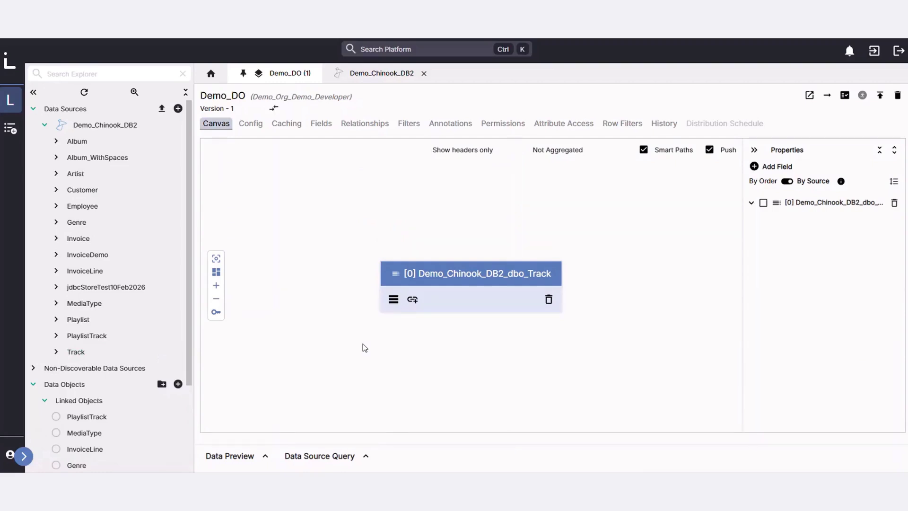
{"action": "left_click_drag", "start_coordinate": [190, 333], "coordinate": [188, 427]}
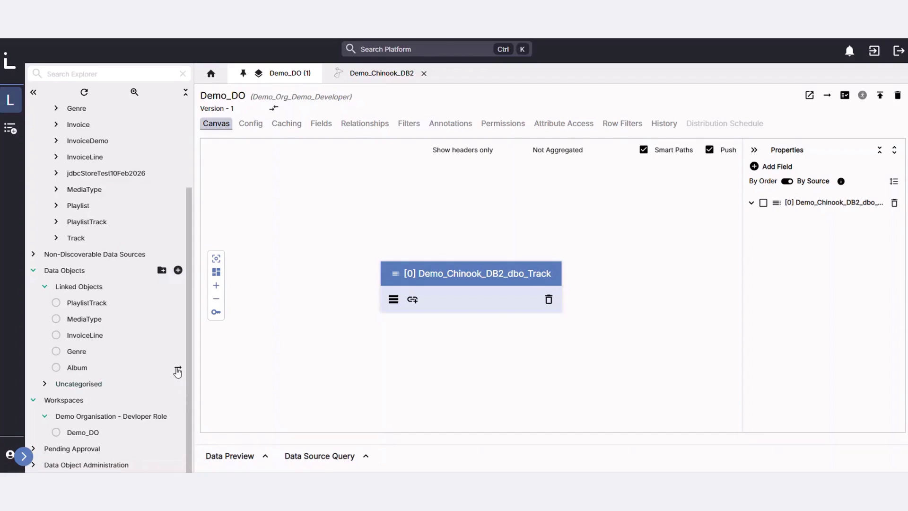
{"action": "left_click", "coordinate": [178, 371]}
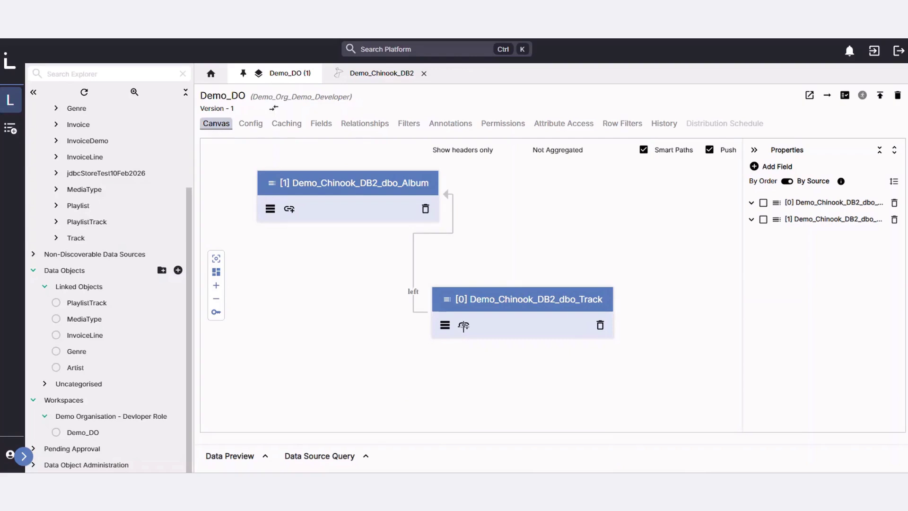
Examine the attribute choices for a manual relationship from Track to Album, and leave without saving it.
{"action": "left_click_drag", "start_coordinate": [463, 325], "coordinate": [292, 209]}
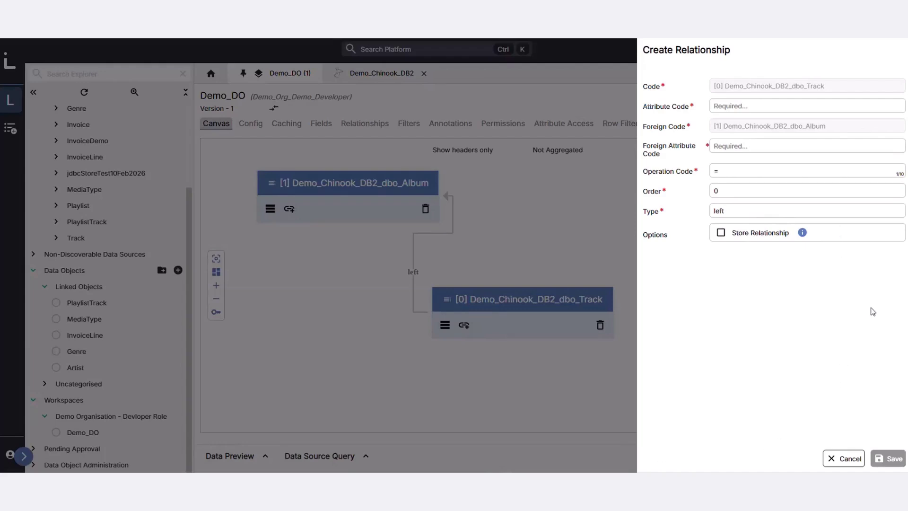
{"action": "left_click", "coordinate": [885, 110]}
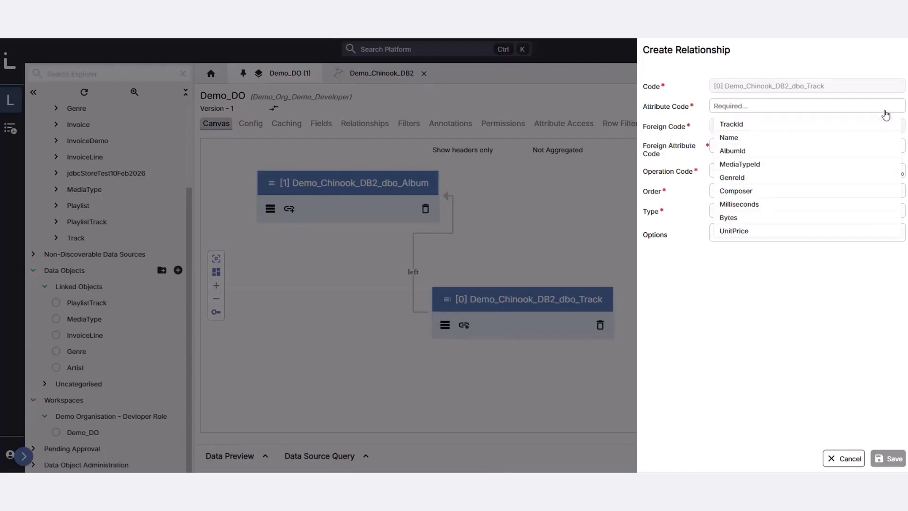
{"action": "left_click", "coordinate": [665, 284]}
{"action": "left_click", "coordinate": [741, 147]}
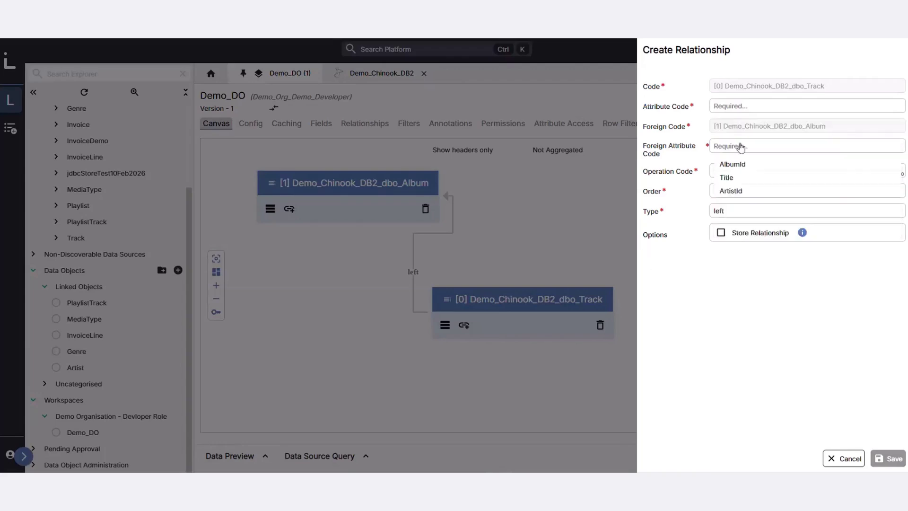
{"action": "left_click", "coordinate": [762, 315]}
{"action": "left_click", "coordinate": [844, 459]}
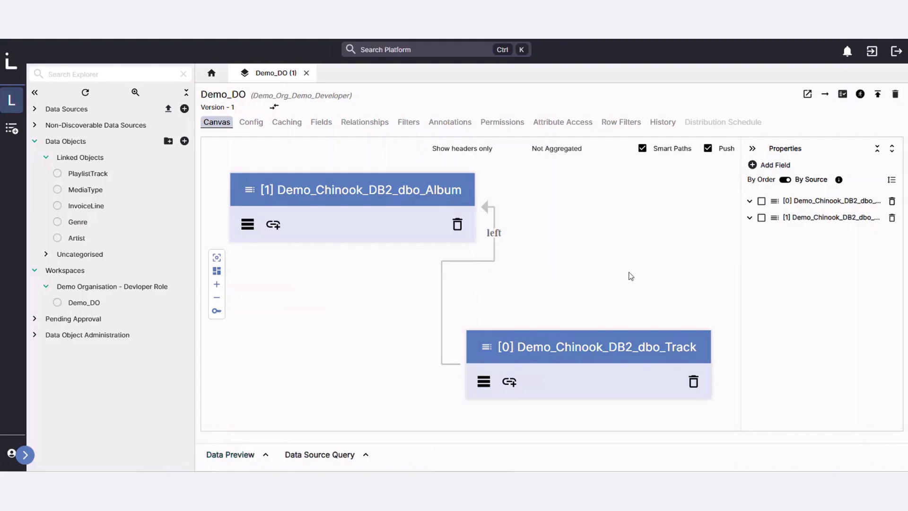
Include all Track fields and the Album Title field in Demo_DO, and validate the data object.
{"action": "left_click", "coordinate": [762, 200]}
{"action": "left_click", "coordinate": [751, 218]}
{"action": "left_click", "coordinate": [761, 246]}
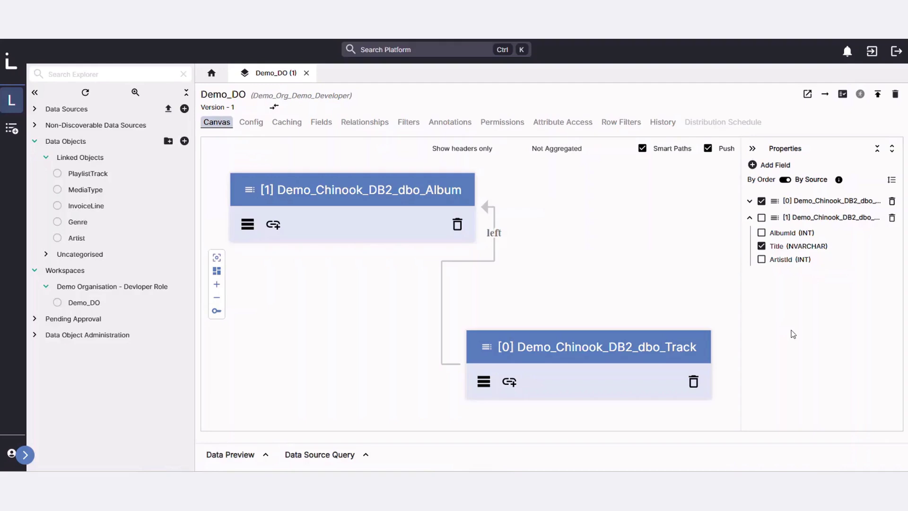
{"action": "left_click", "coordinate": [842, 93]}
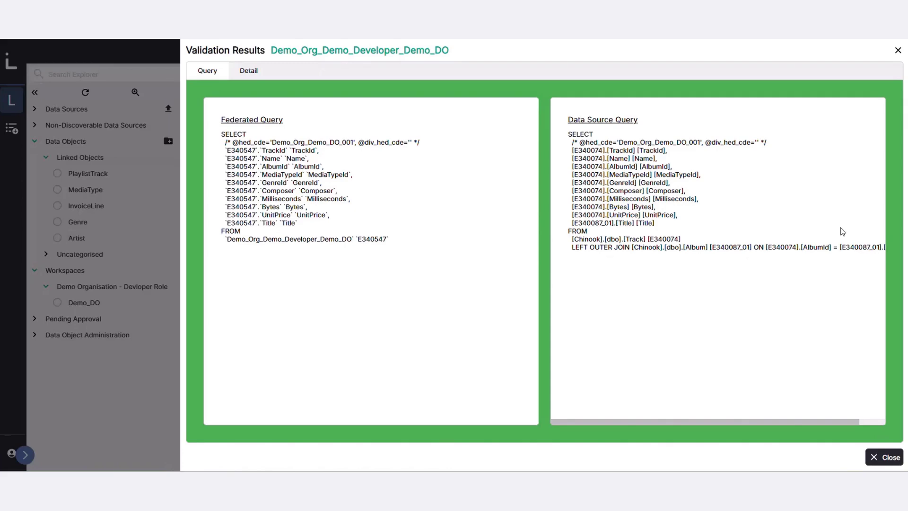
{"action": "left_click", "coordinate": [890, 458]}
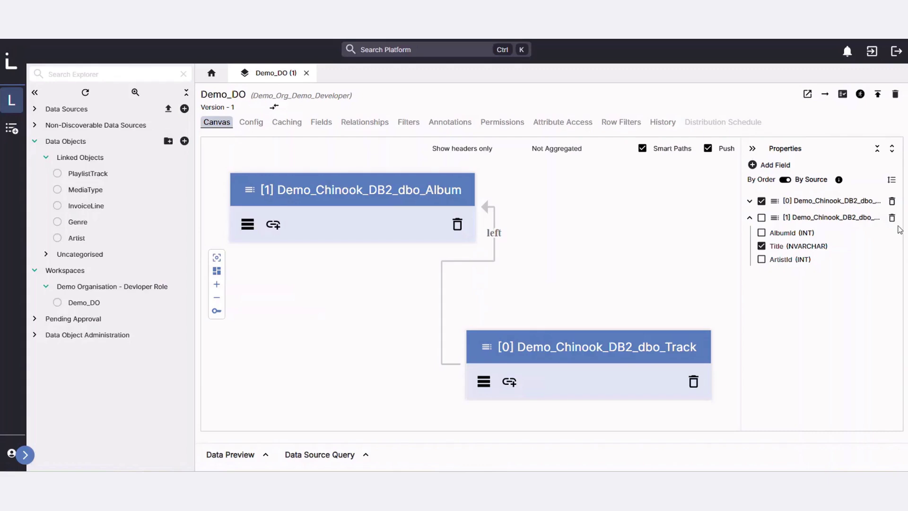
Preview Demo_DO's data and submit a publish request for it with the description "Base object published".
{"action": "left_click", "coordinate": [239, 455]}
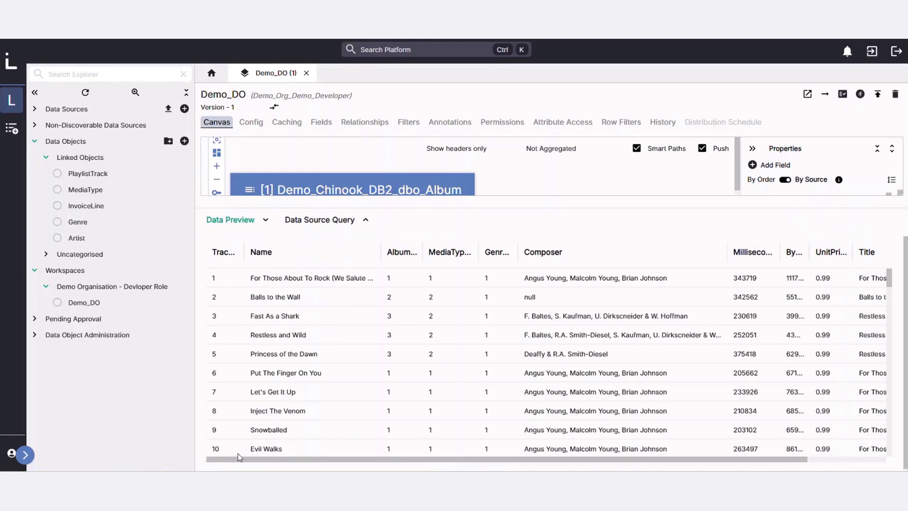
{"action": "left_click", "coordinate": [266, 221]}
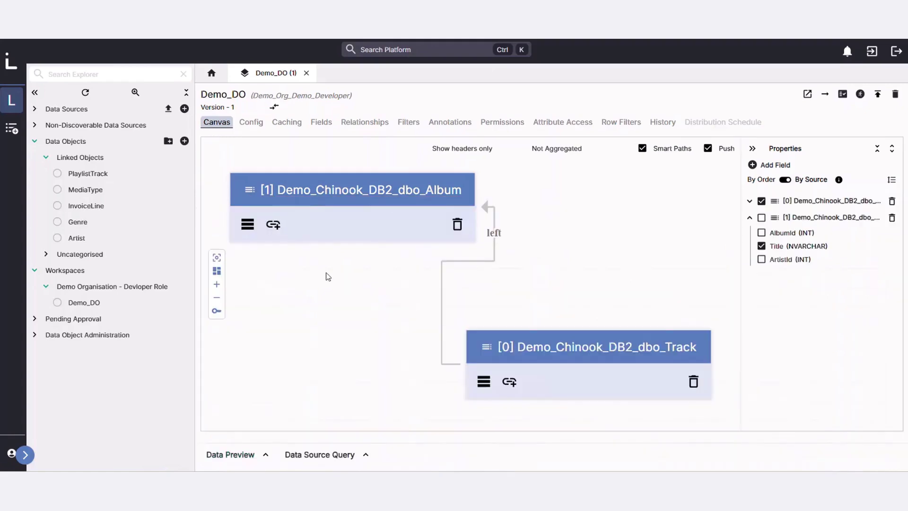
{"action": "left_click", "coordinate": [878, 96]}
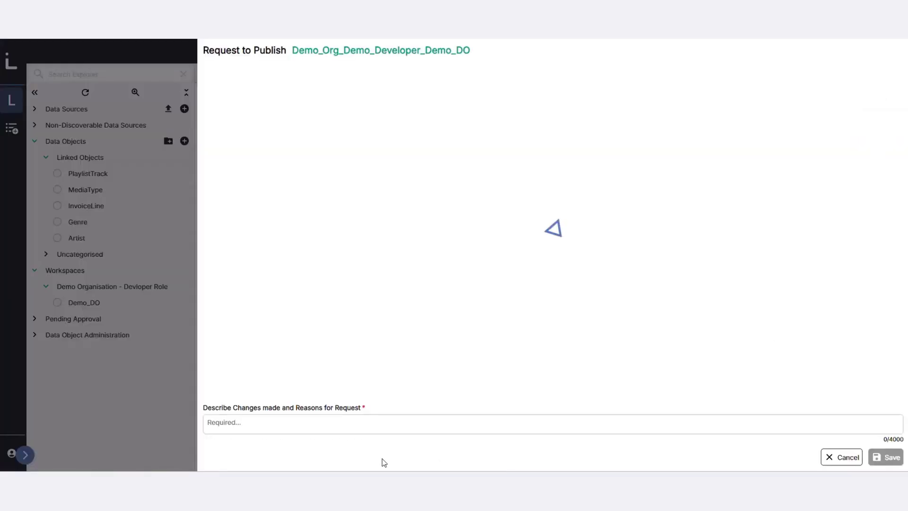
{"action": "left_click", "coordinate": [359, 424]}
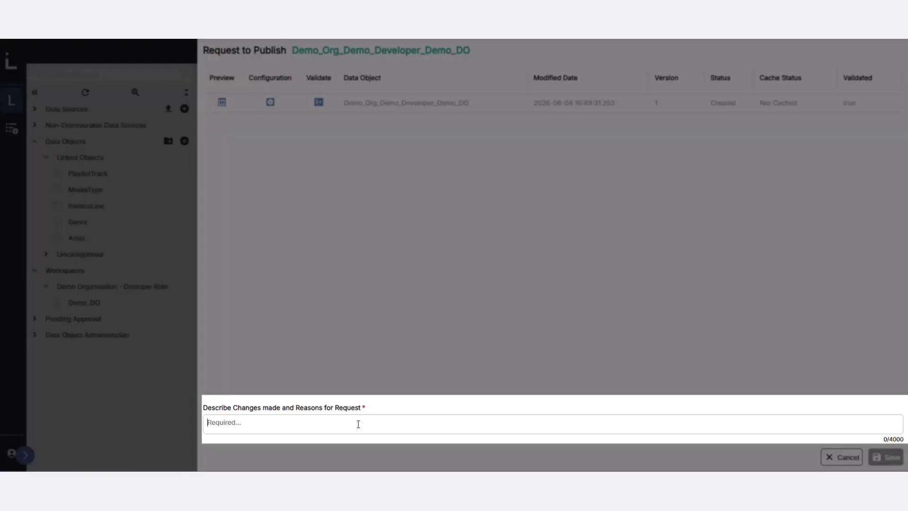
{"action": "type", "text": "Base obje"}
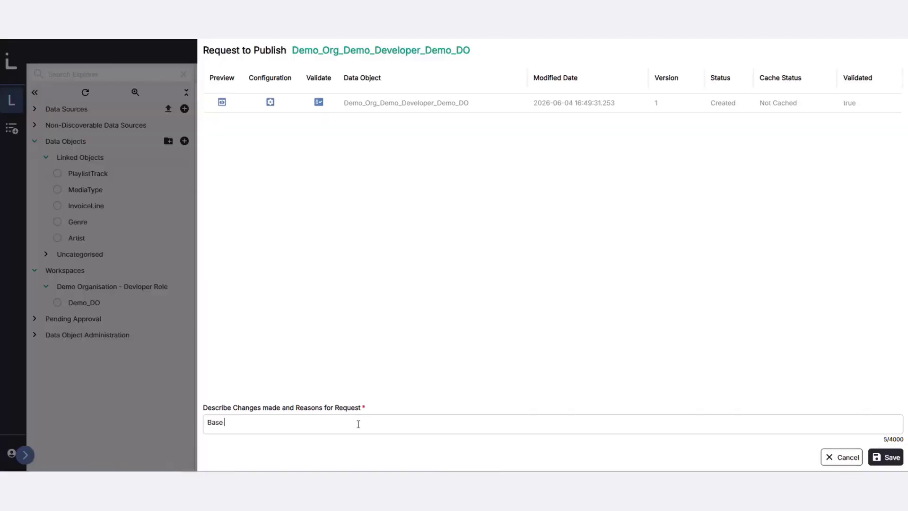
{"action": "type", "text": "ct published"}
{"action": "left_click", "coordinate": [885, 464]}
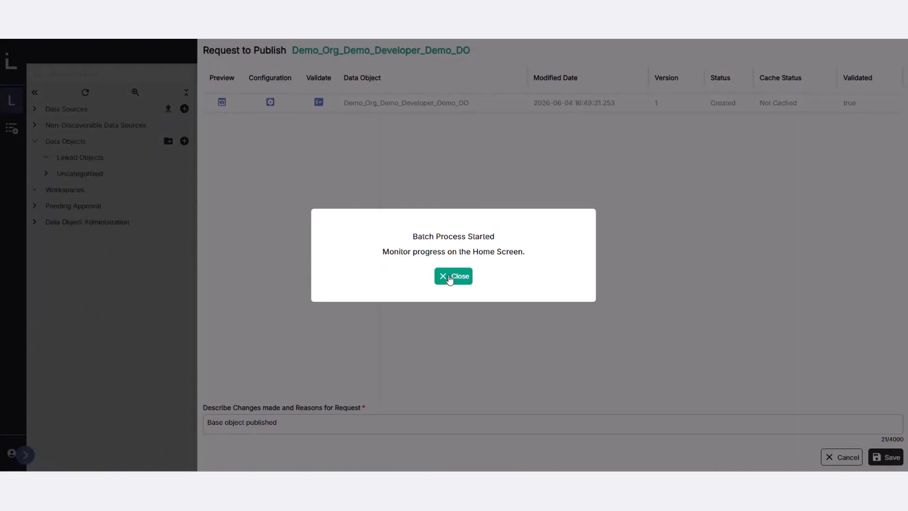
{"action": "left_click", "coordinate": [451, 278]}
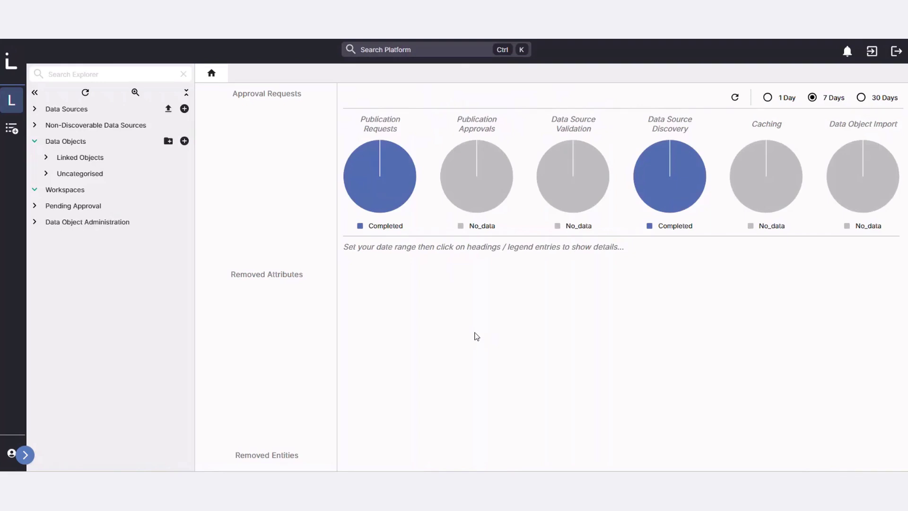
Review the completed publication requests for the last 7 days, the Demo_DO request details, and the workspaces and uncategorised data objects.
{"action": "mouse_move", "coordinate": [400, 169]}
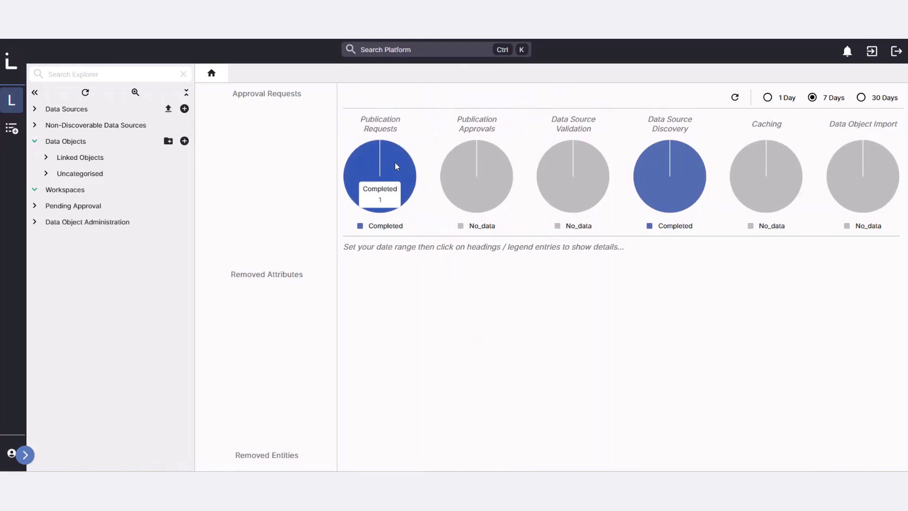
{"action": "left_click", "coordinate": [769, 98]}
{"action": "left_click", "coordinate": [813, 97]}
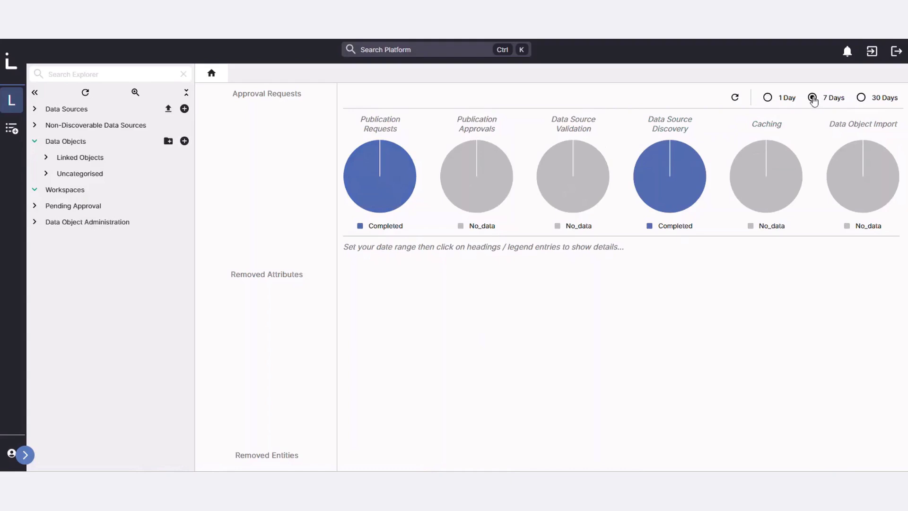
{"action": "left_click", "coordinate": [861, 98]}
{"action": "left_click", "coordinate": [813, 97]}
{"action": "left_click", "coordinate": [389, 163]}
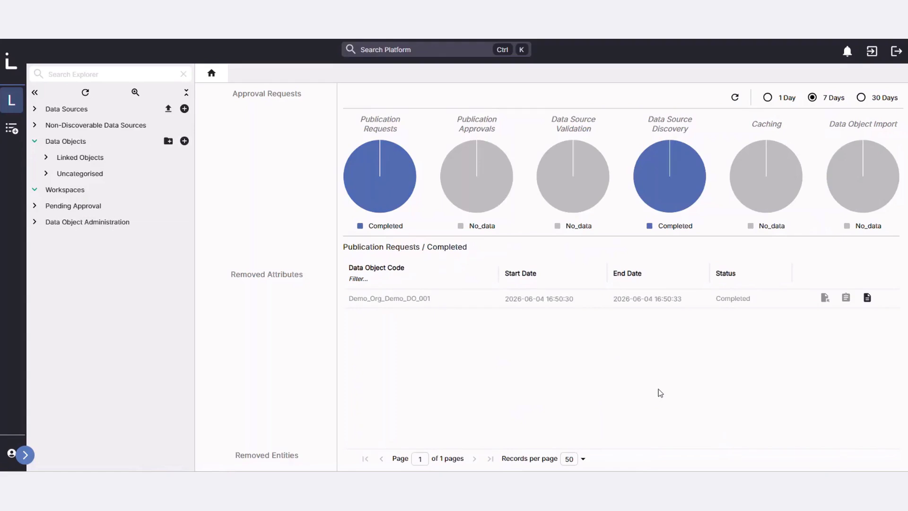
{"action": "left_click", "coordinate": [868, 300]}
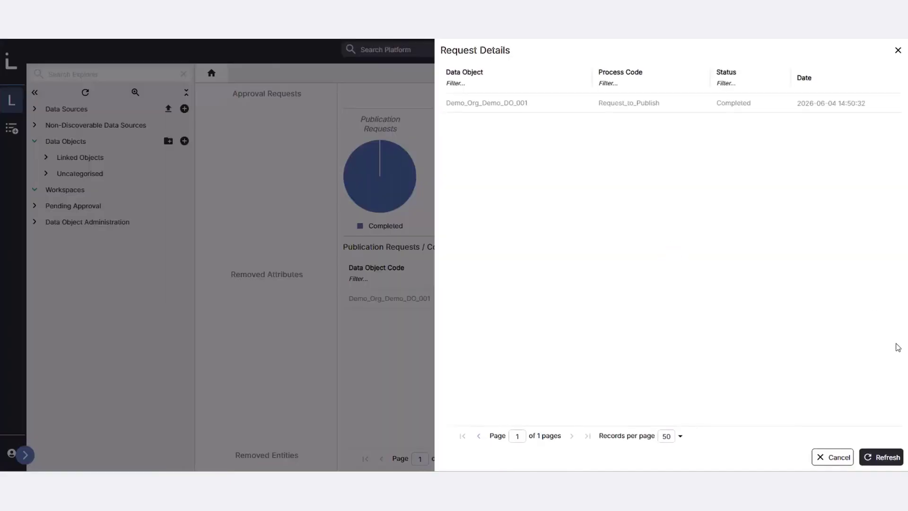
{"action": "left_click", "coordinate": [898, 50]}
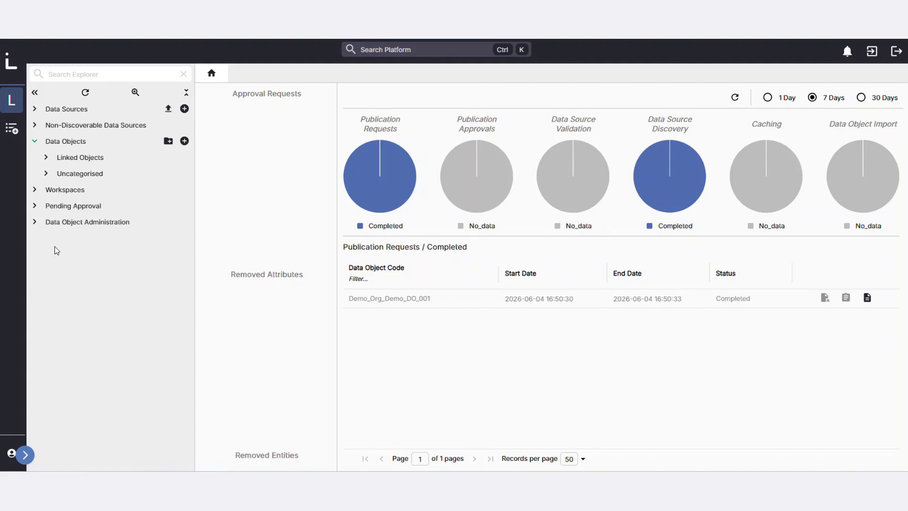
{"action": "left_click", "coordinate": [36, 191]}
{"action": "left_click", "coordinate": [45, 175]}
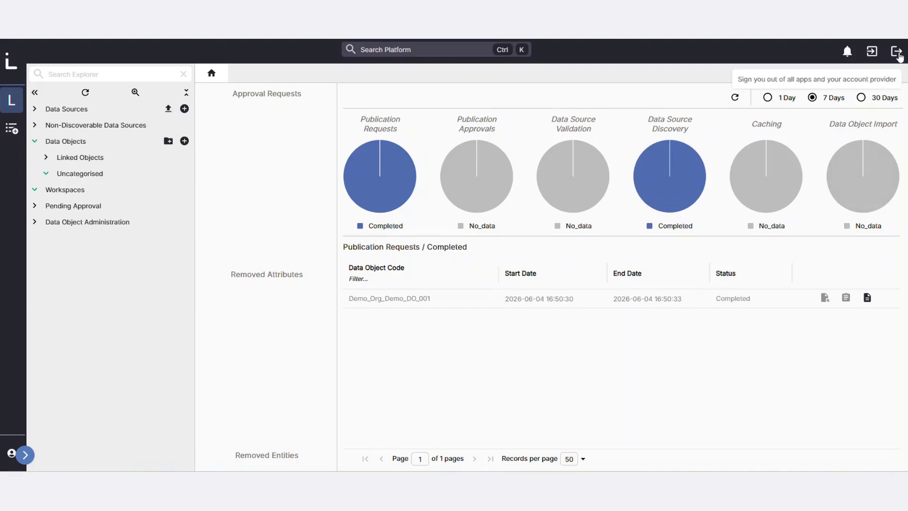
Sign out of the developer account and sign in to Legoz with the owner account's e-mail and password.
{"action": "left_click", "coordinate": [898, 54]}
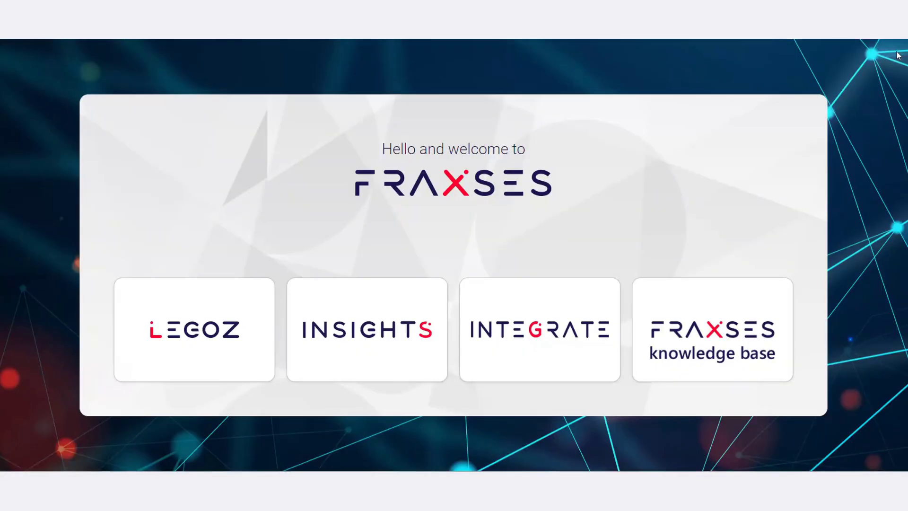
{"action": "left_click", "coordinate": [263, 377]}
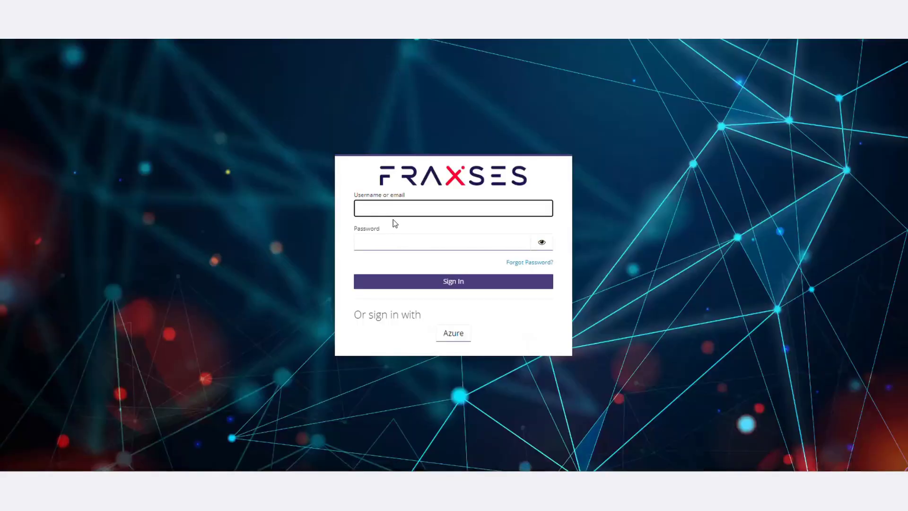
{"action": "type", "text": "demo_owner@demo.com"}
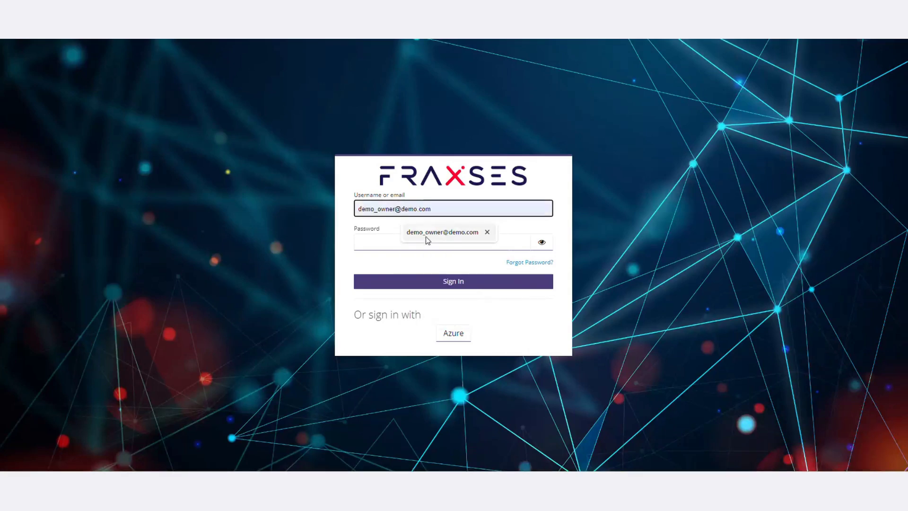
{"action": "left_click", "coordinate": [426, 236]}
{"action": "left_click", "coordinate": [403, 243]}
{"action": "type", "text": "*********"}
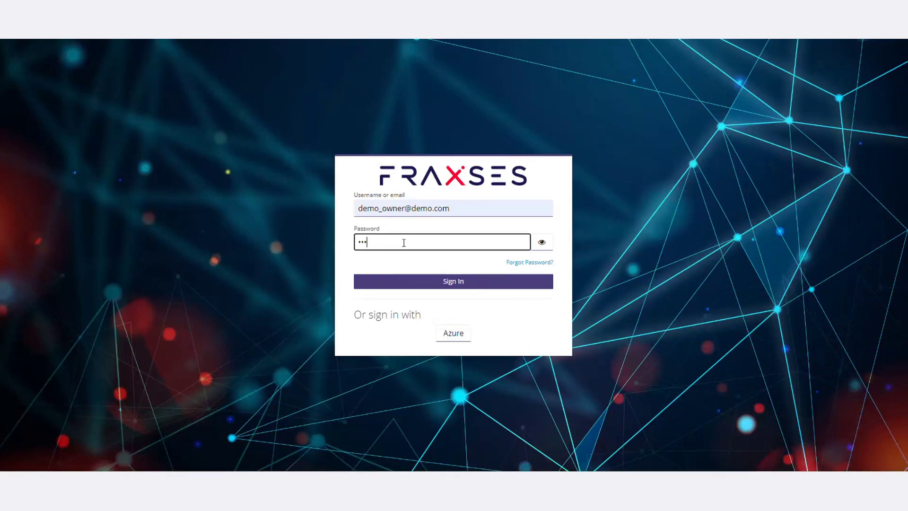
{"action": "key", "text": "Return"}
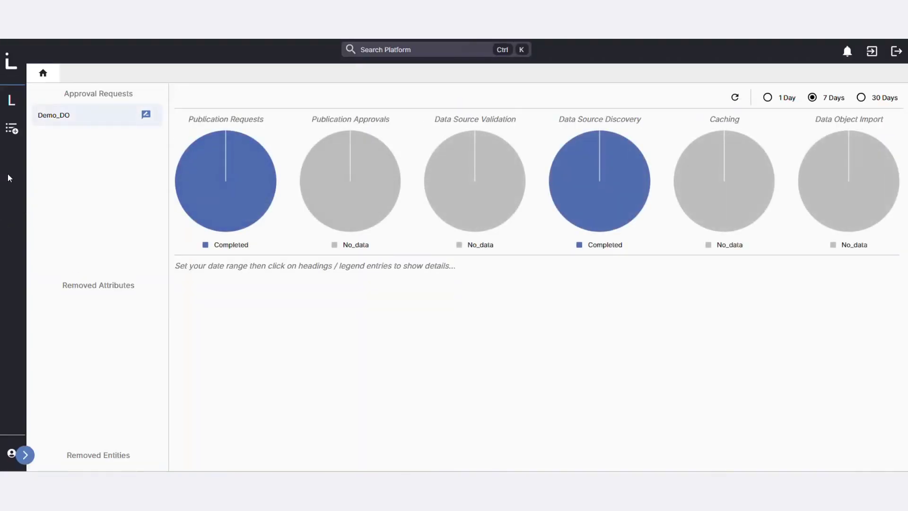
Open the Legoz explorer and examine the configuration of the Demo_Chinook_DB2 data source.
{"action": "left_click", "coordinate": [10, 101]}
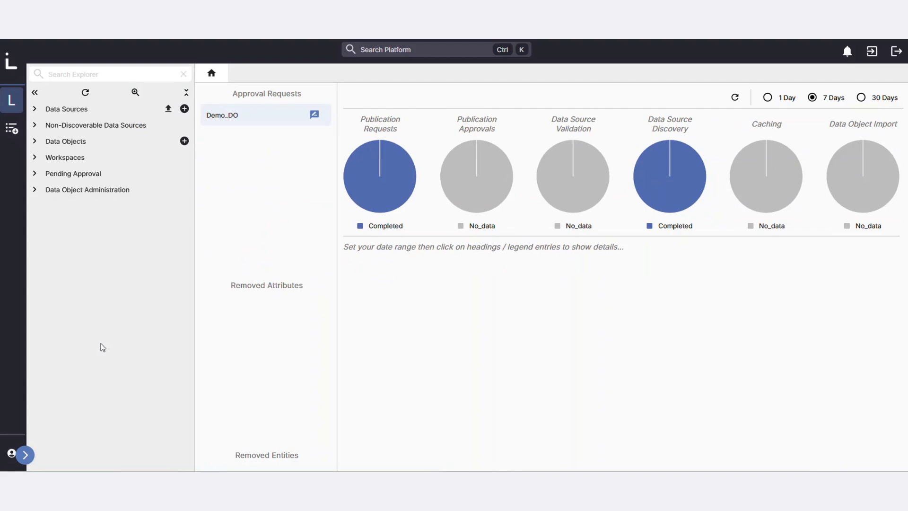
{"action": "left_click", "coordinate": [72, 109]}
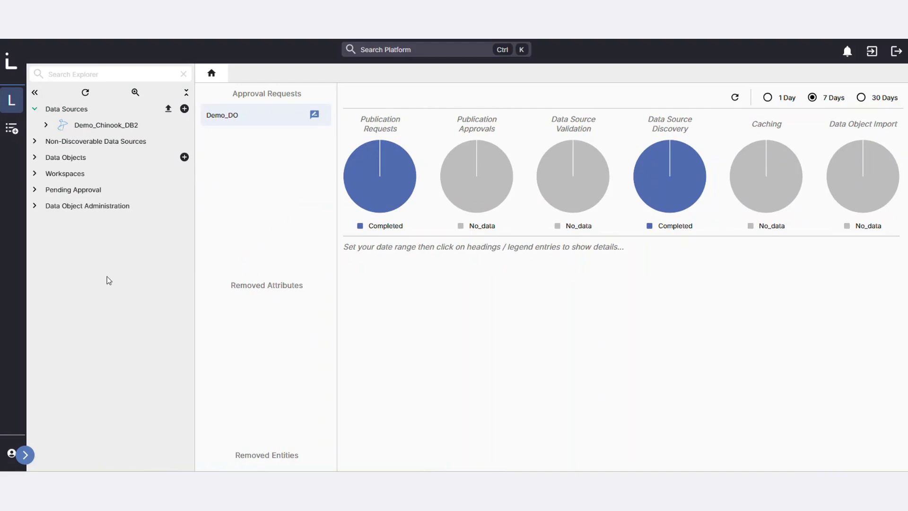
{"action": "left_click", "coordinate": [113, 125]}
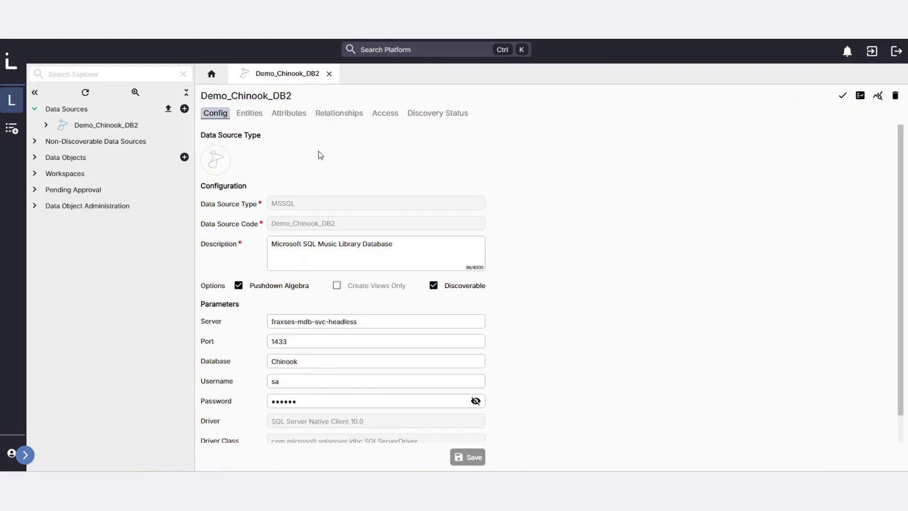
{"action": "left_click", "coordinate": [329, 74]}
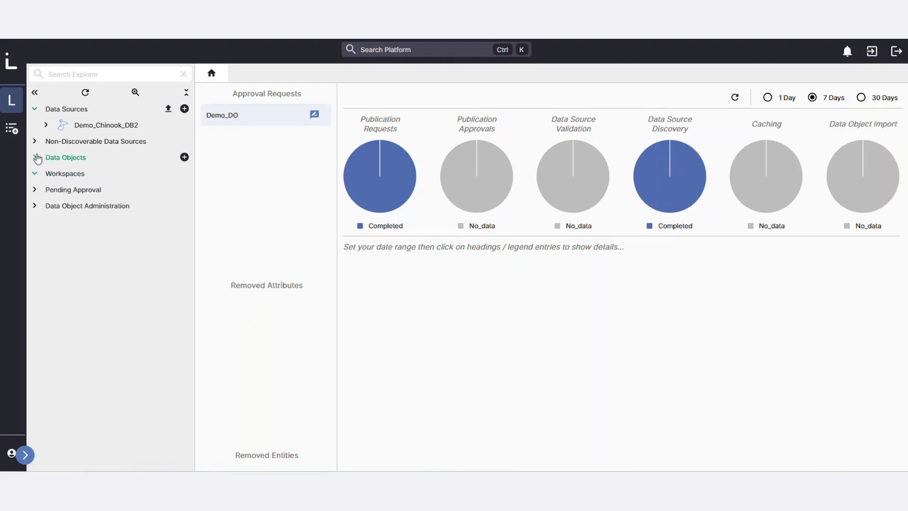
Check the data object categories and preview the data of the Album table in Demo_Chinook_DB2.
{"action": "left_click", "coordinate": [35, 157]}
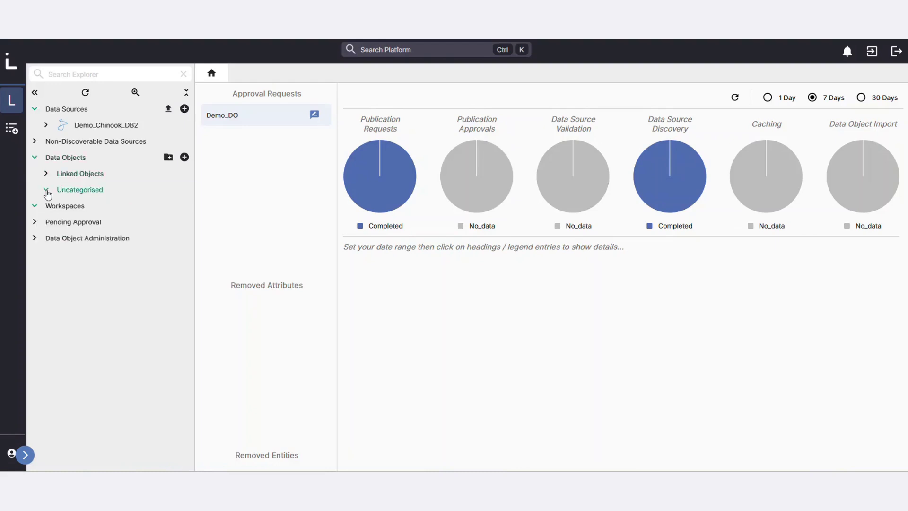
{"action": "left_click", "coordinate": [35, 157]}
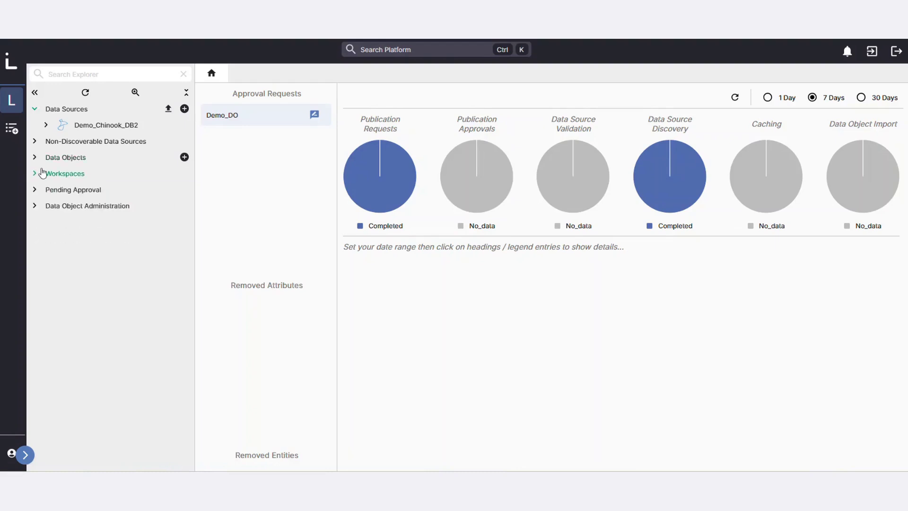
{"action": "left_click", "coordinate": [46, 125]}
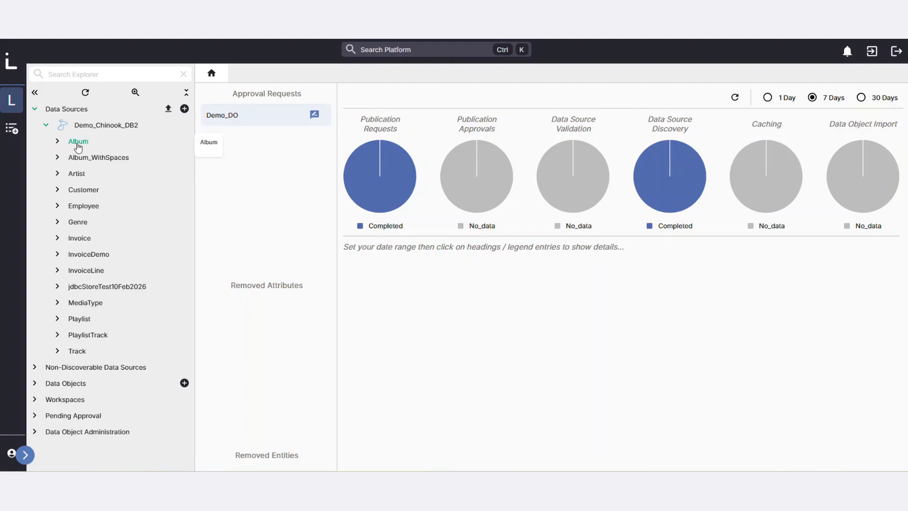
{"action": "right_click", "coordinate": [78, 147]}
{"action": "left_click", "coordinate": [113, 185]}
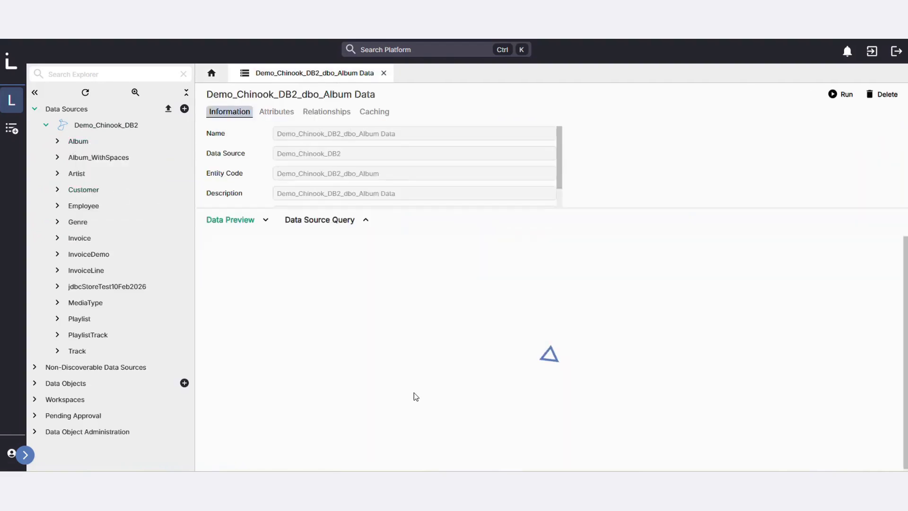
{"action": "left_click", "coordinate": [383, 74]}
{"action": "left_click", "coordinate": [35, 110]}
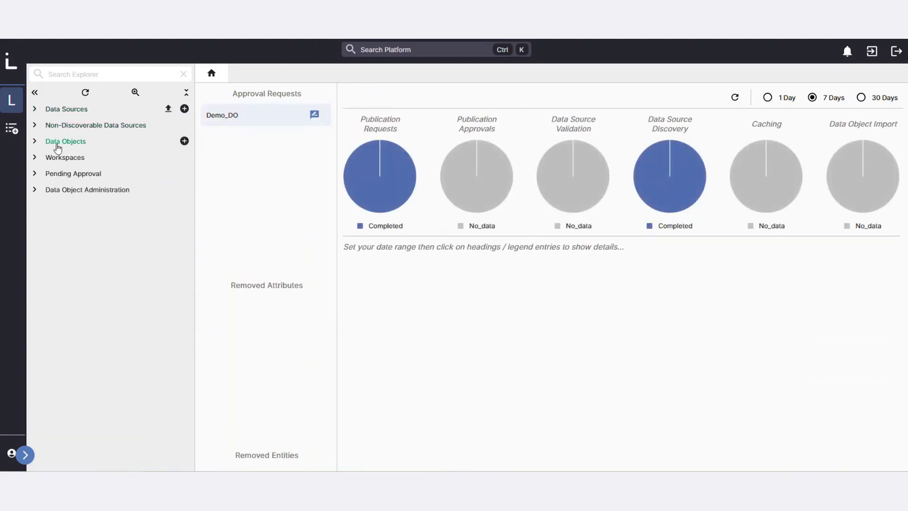
Locate Demo_DO among the owner role's pending approvals and open its publish request for review.
{"action": "left_click", "coordinate": [35, 175]}
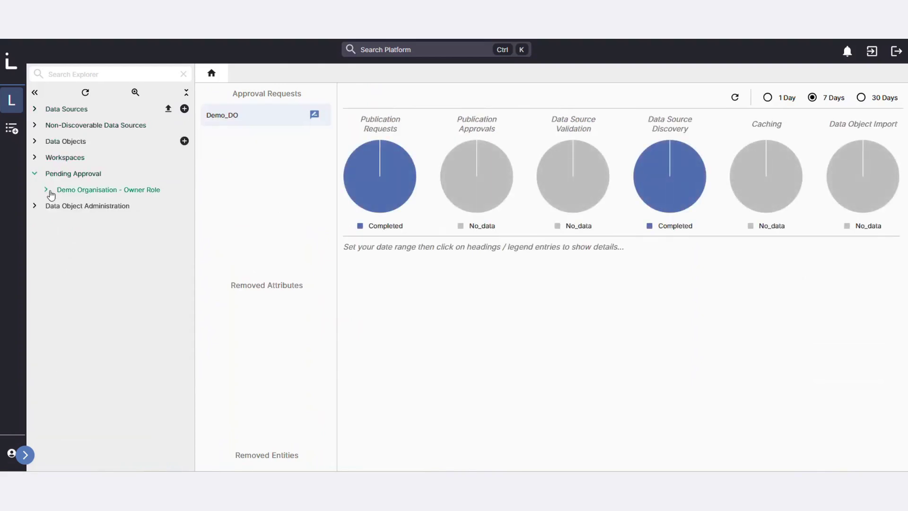
{"action": "left_click", "coordinate": [47, 190]}
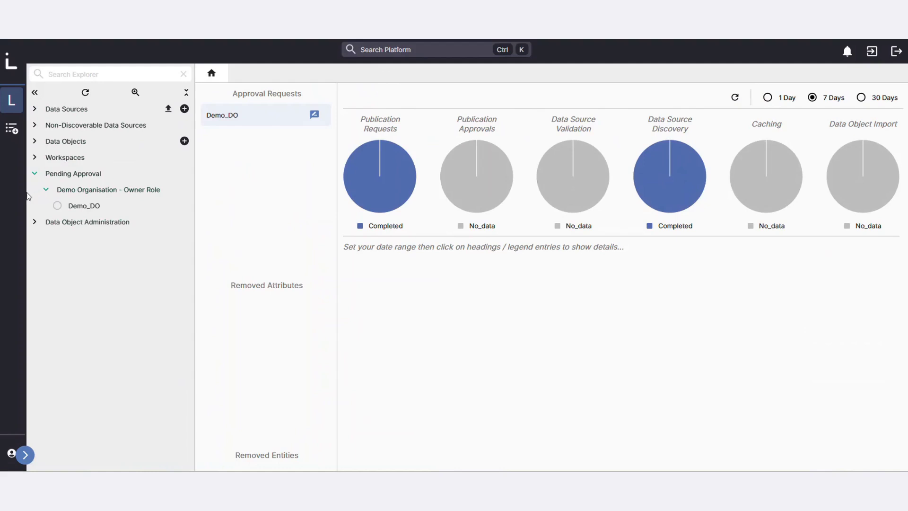
{"action": "right_click", "coordinate": [88, 208]}
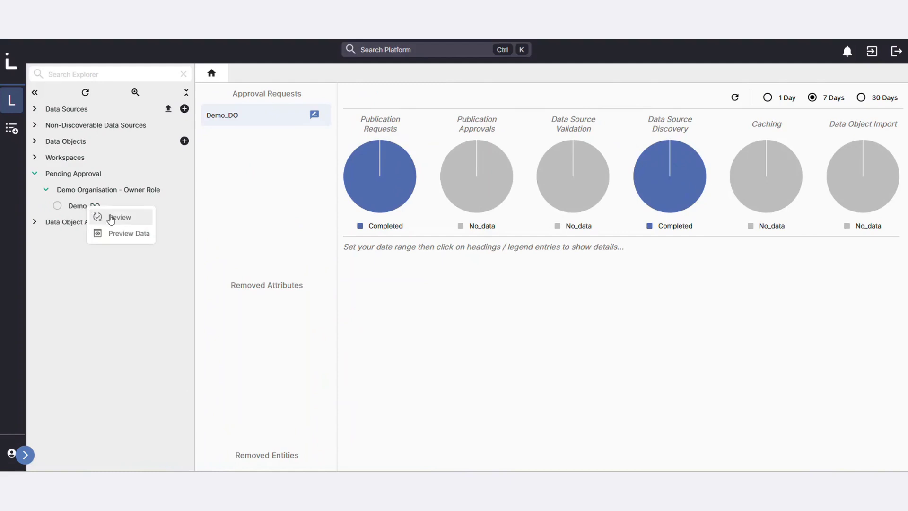
{"action": "left_click", "coordinate": [234, 232]}
{"action": "left_click", "coordinate": [252, 116]}
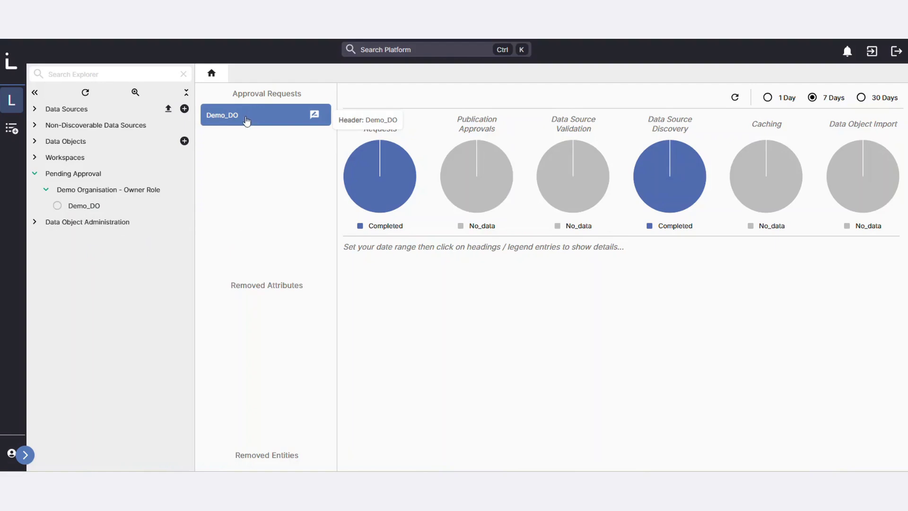
{"action": "left_click", "coordinate": [246, 117]}
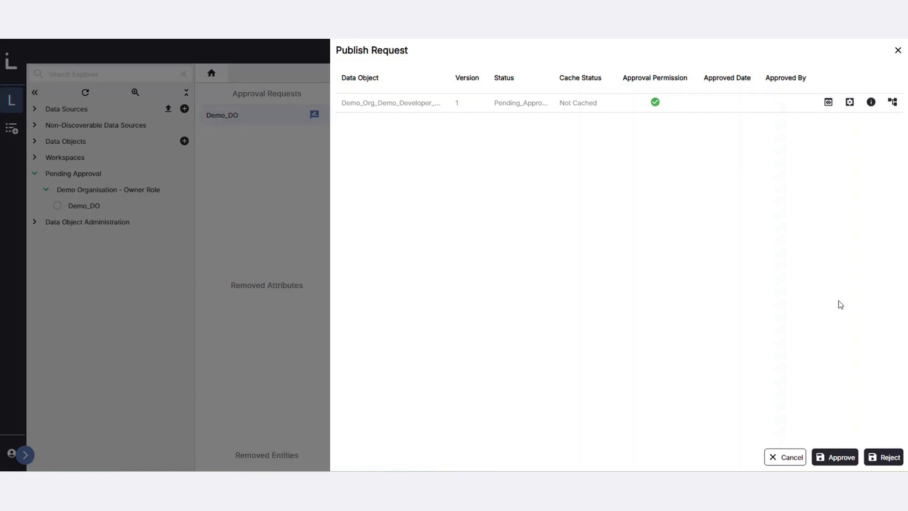
Check the rejection reason form without submitting it, and approve the Demo_DO publish request.
{"action": "left_click", "coordinate": [889, 462]}
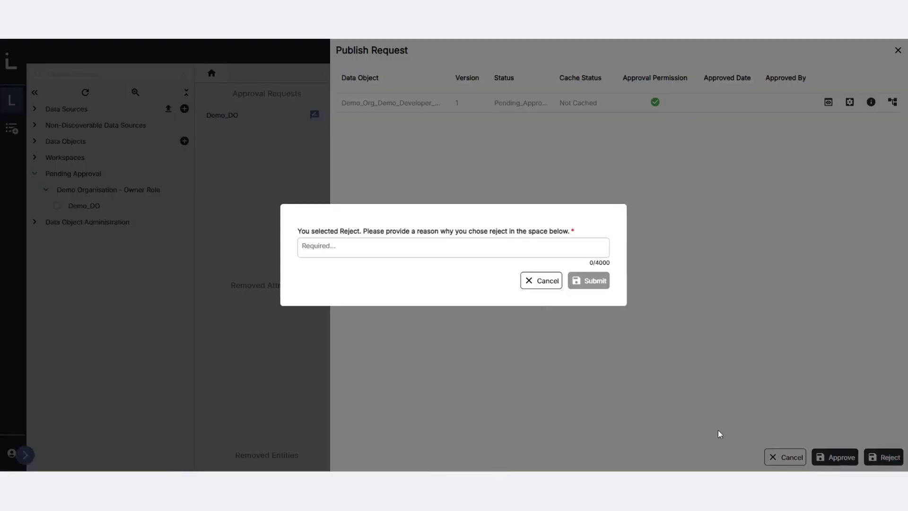
{"action": "left_click", "coordinate": [540, 286]}
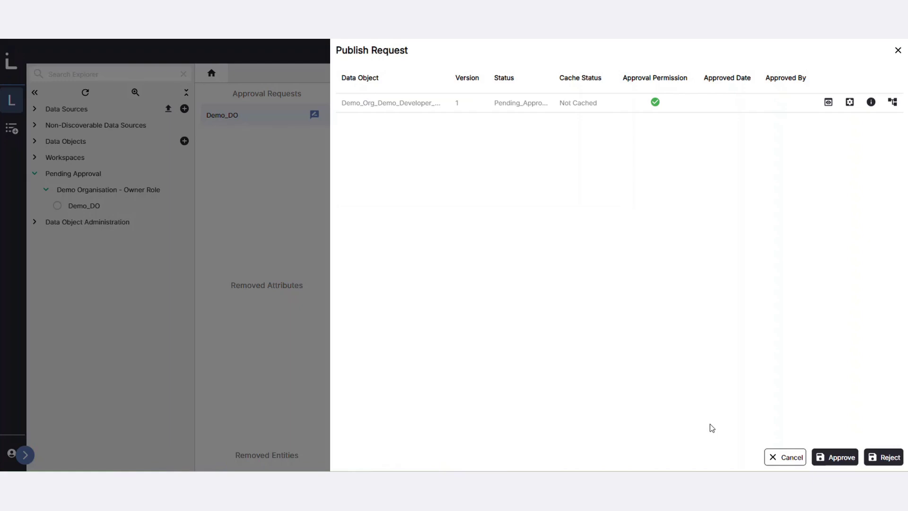
{"action": "left_click", "coordinate": [835, 459]}
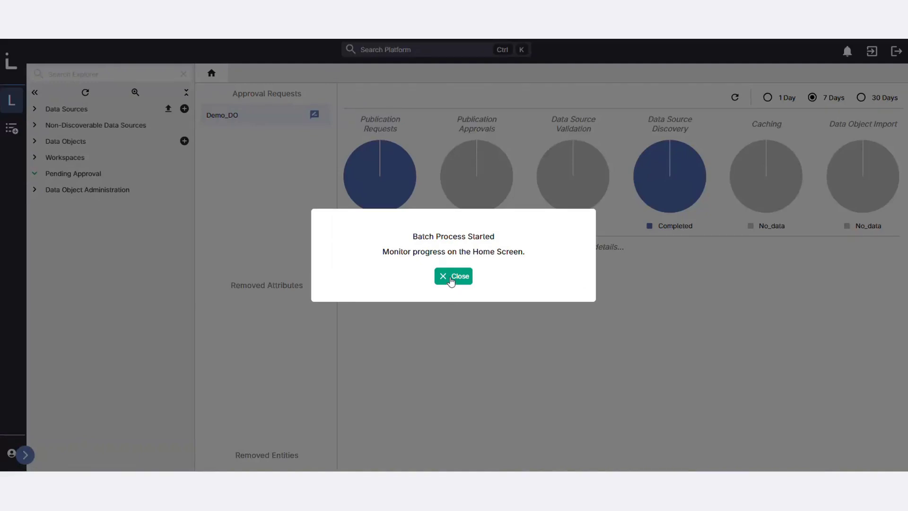
Dismiss the batch process notice, refresh the home dashboard, and check the completed publication approvals.
{"action": "left_click", "coordinate": [451, 280]}
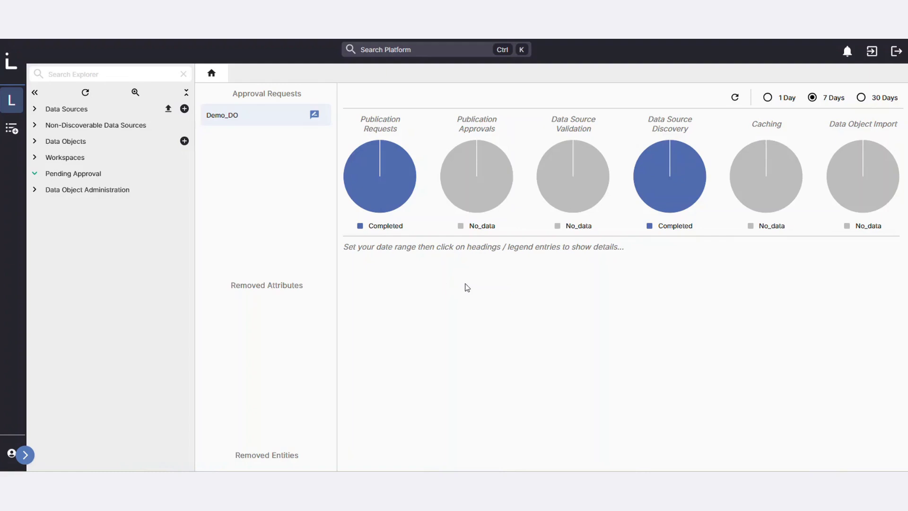
{"action": "left_click", "coordinate": [736, 98]}
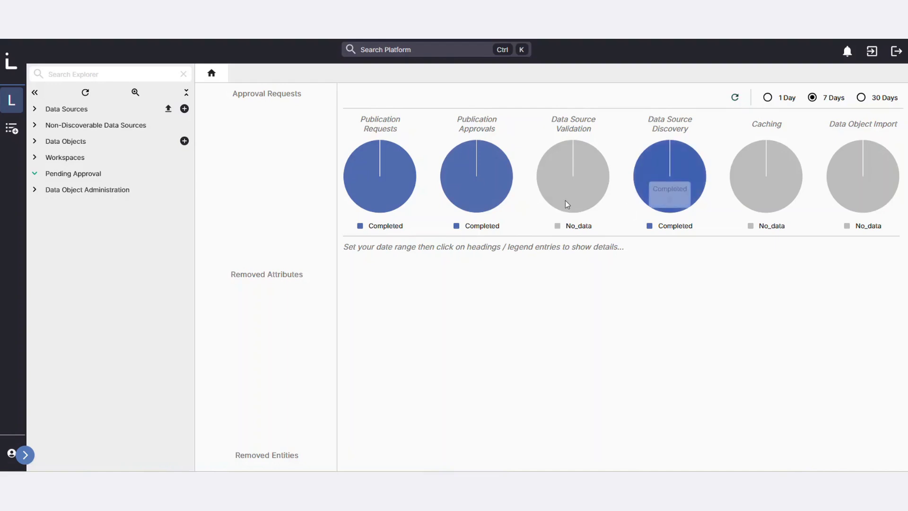
{"action": "left_click", "coordinate": [454, 168]}
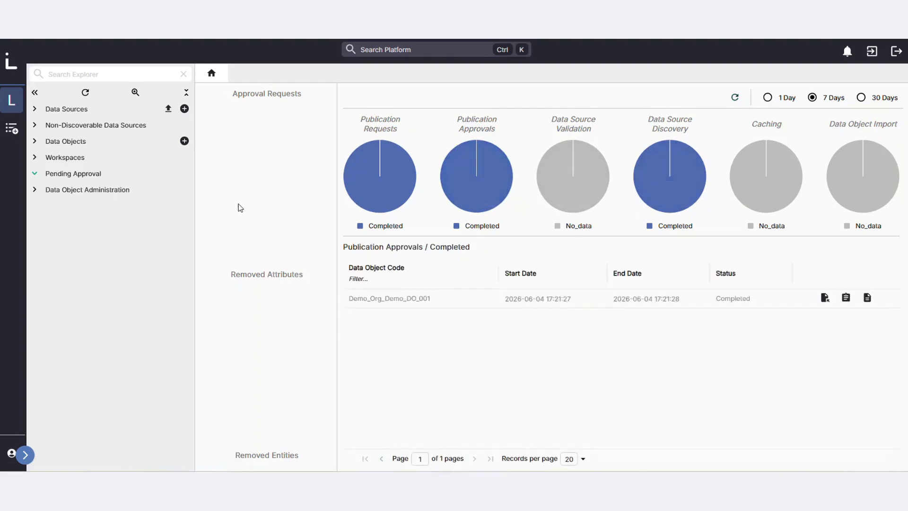
Refresh the explorer and open the published Demo_DO for viewing from the Uncategorised data objects.
{"action": "left_click", "coordinate": [35, 143]}
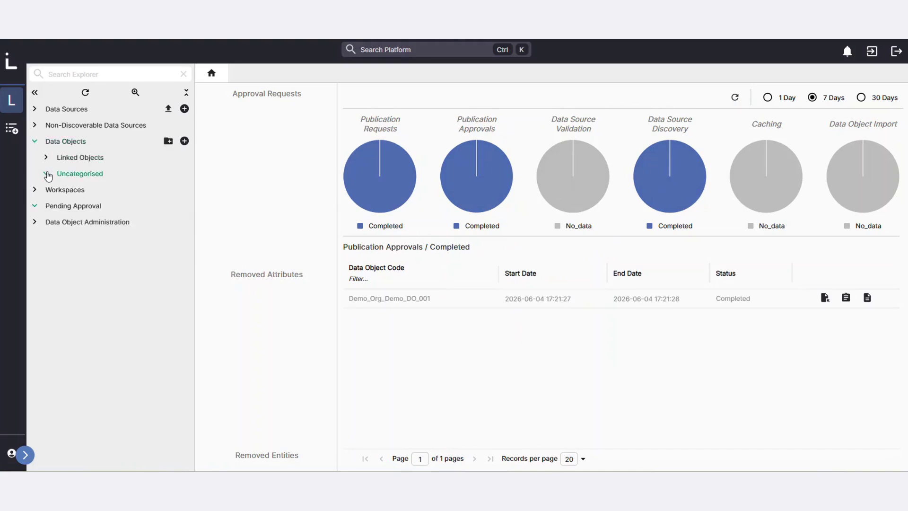
{"action": "left_click", "coordinate": [85, 93]}
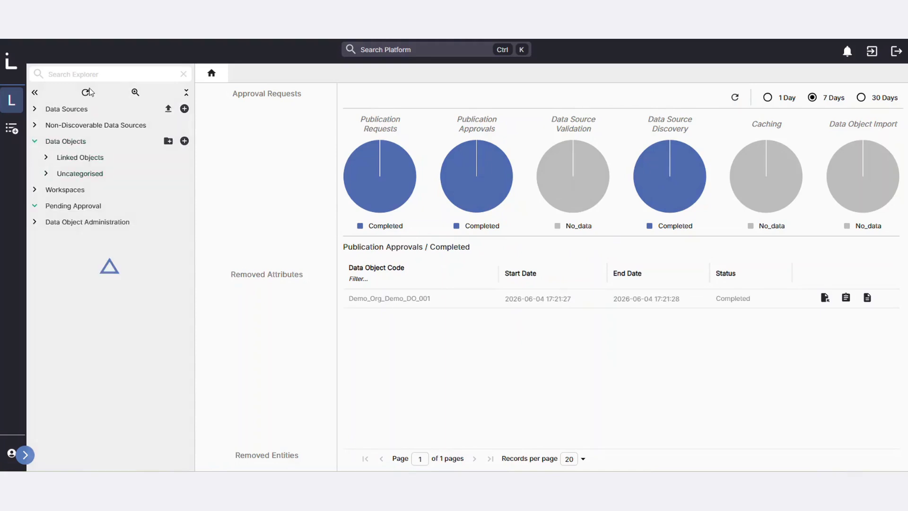
{"action": "left_click", "coordinate": [47, 175]}
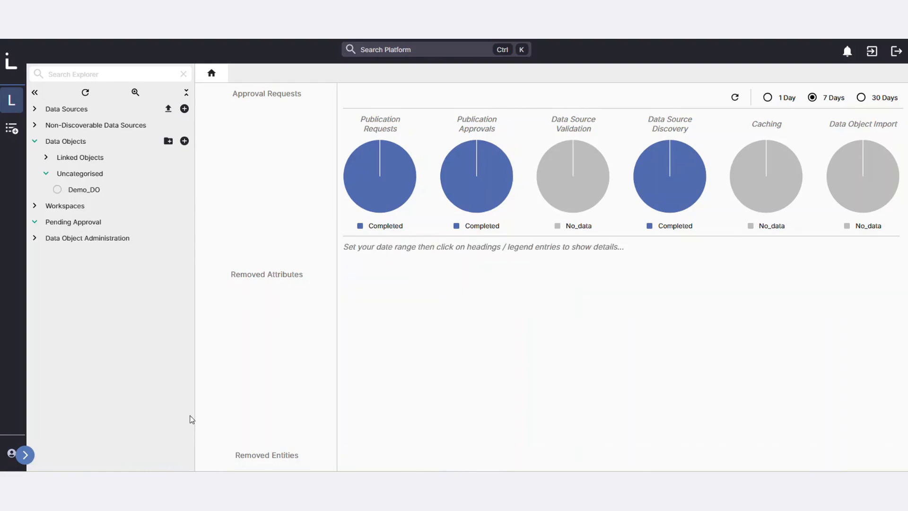
{"action": "right_click", "coordinate": [78, 196]}
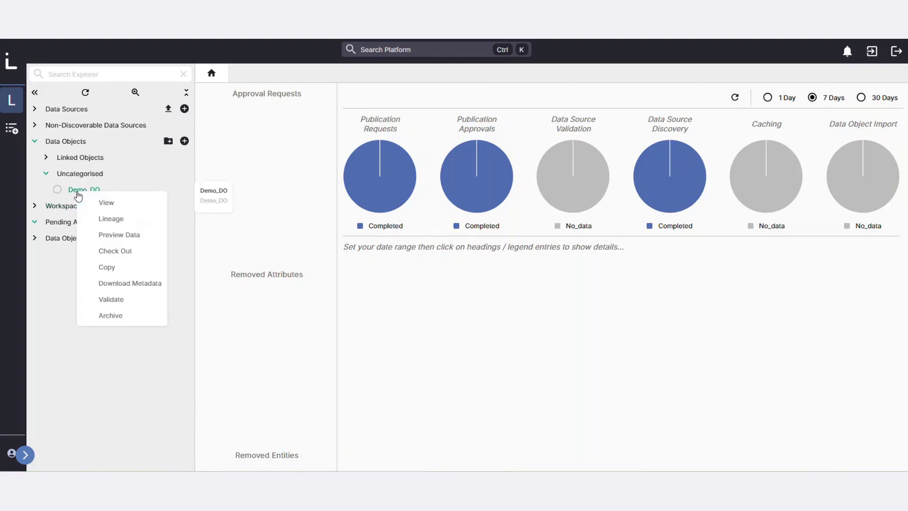
{"action": "left_click", "coordinate": [112, 202]}
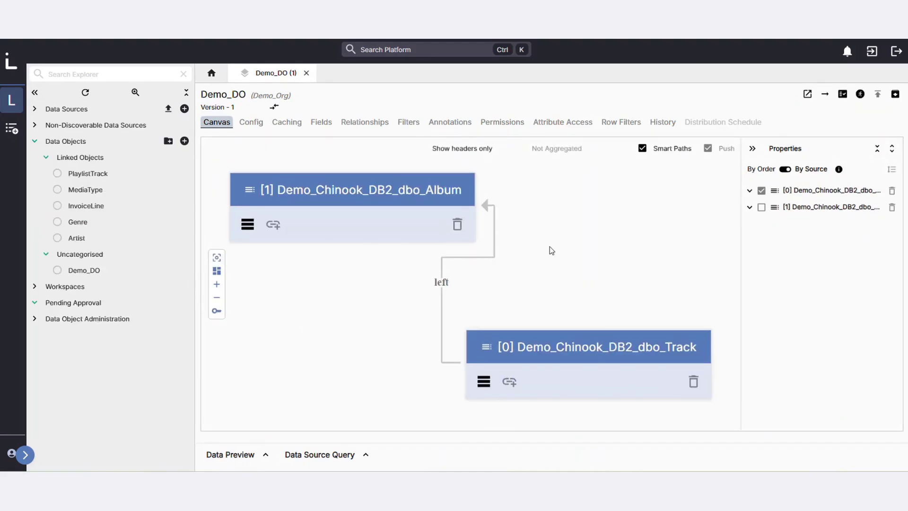
Filter Demo_DO's permissions by role code demo_user, grant that role view permission, and clear the filter.
{"action": "left_click", "coordinate": [514, 125]}
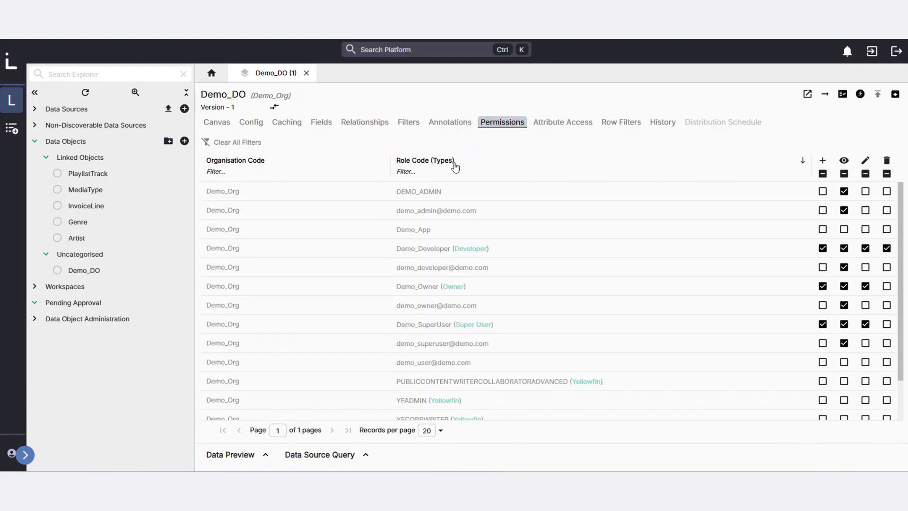
{"action": "type", "text": "demo_user"}
{"action": "key", "text": "Return"}
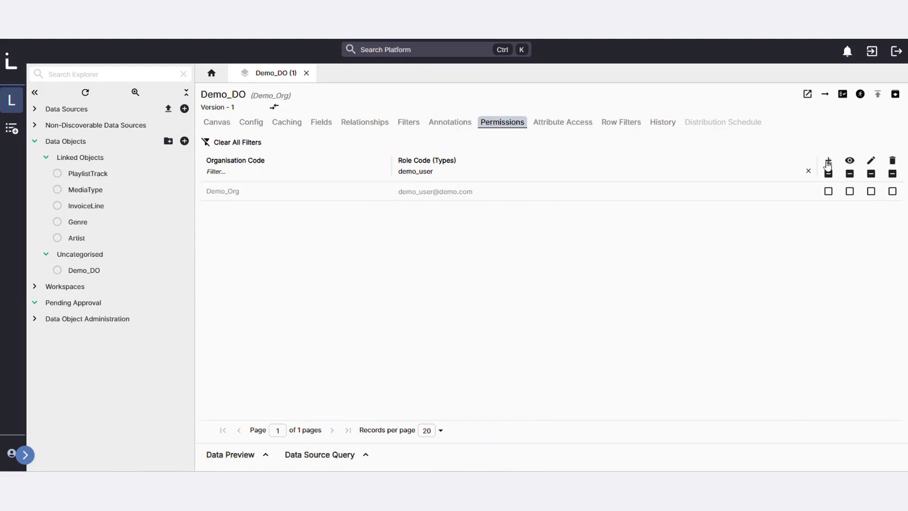
{"action": "left_click", "coordinate": [850, 192]}
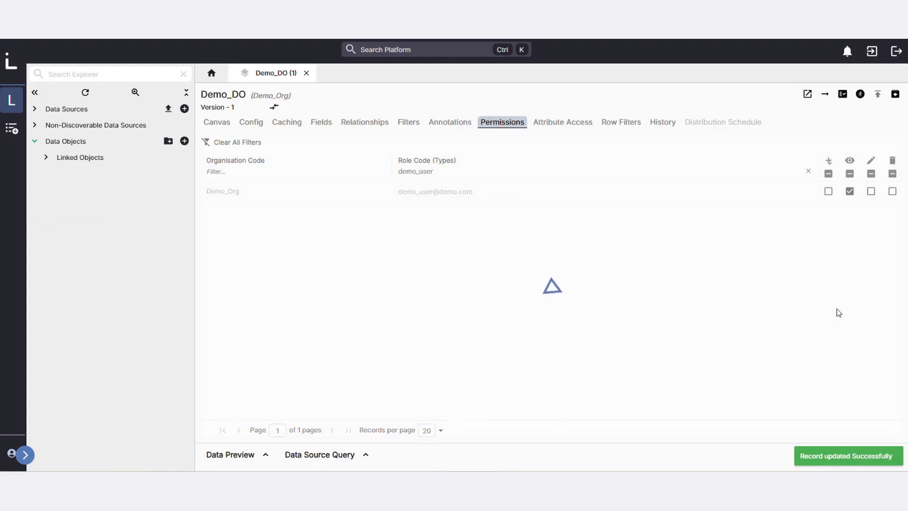
{"action": "left_click", "coordinate": [808, 171]}
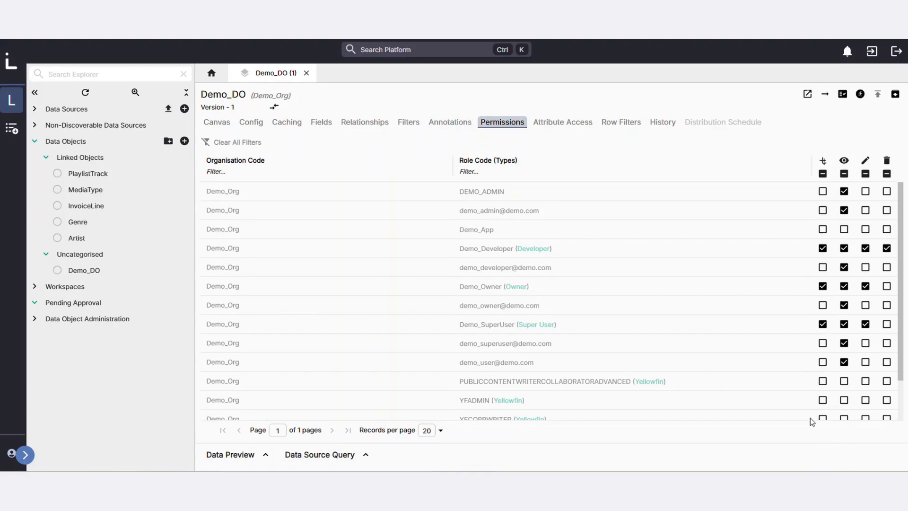
Log out of the owner account and sign in to Legoz with the demo user's e-mail and account password.
{"action": "left_click", "coordinate": [897, 51]}
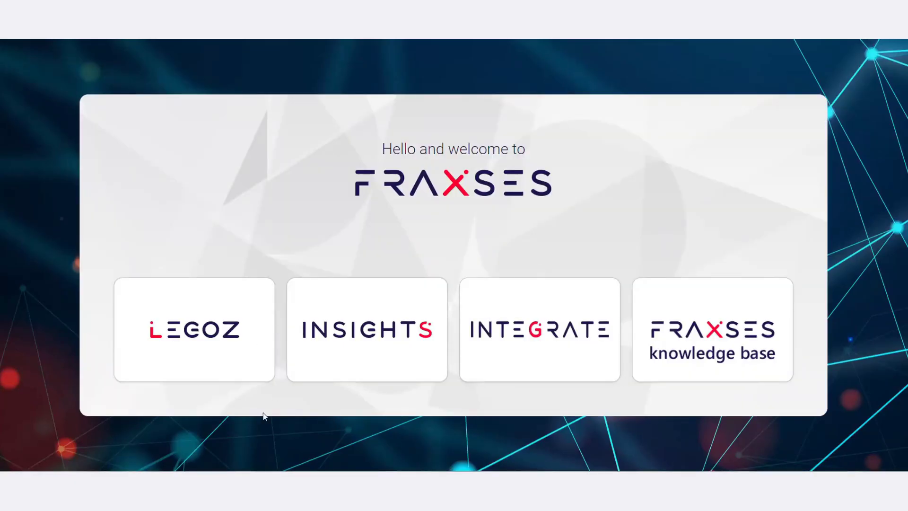
{"action": "left_click", "coordinate": [204, 351]}
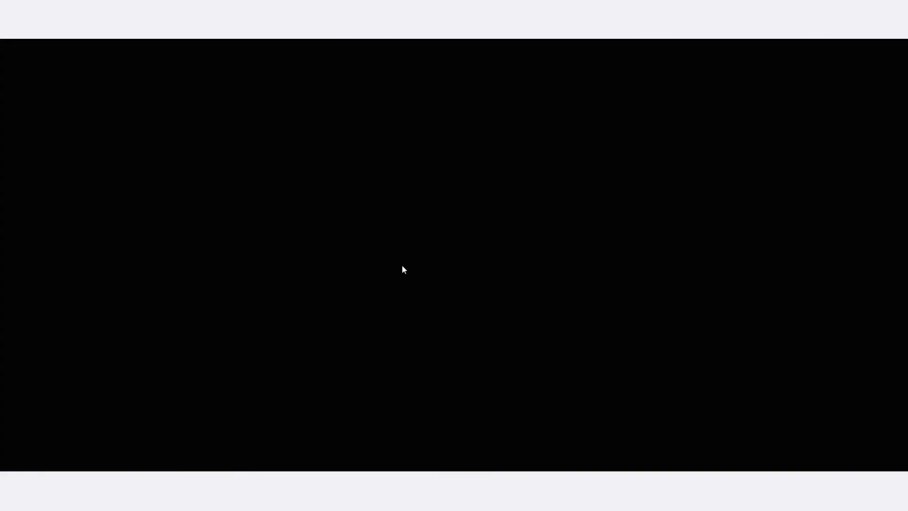
{"action": "type", "text": "demo_user@"}
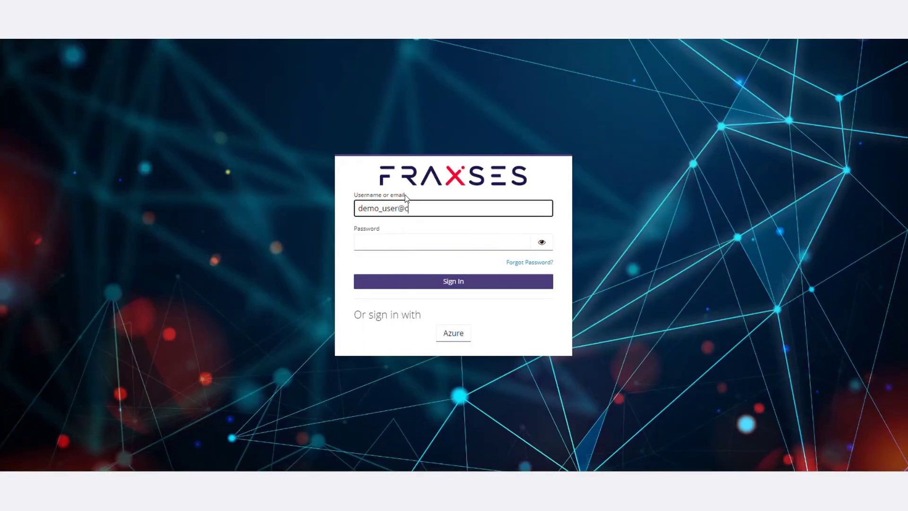
{"action": "type", "text": "demo.com"}
{"action": "key", "text": "Tab"}
{"action": "type", "text": "*********"}
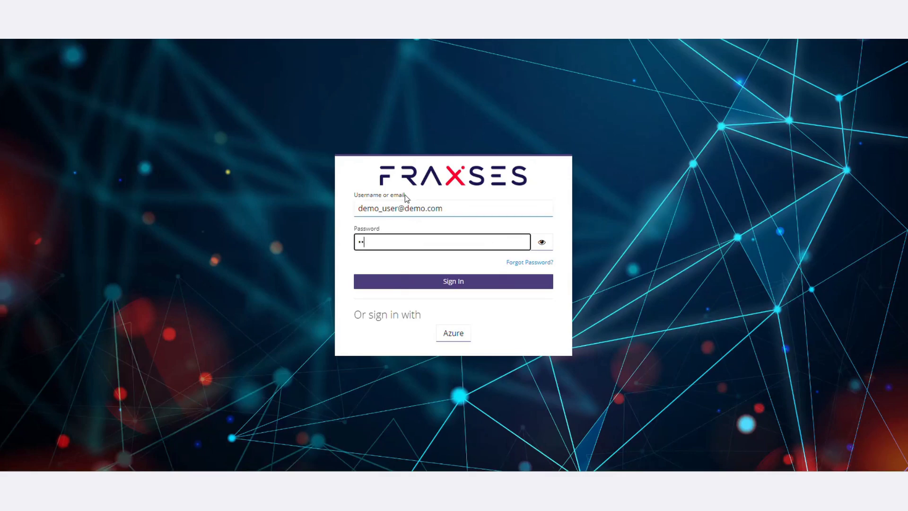
{"action": "key", "text": "Return"}
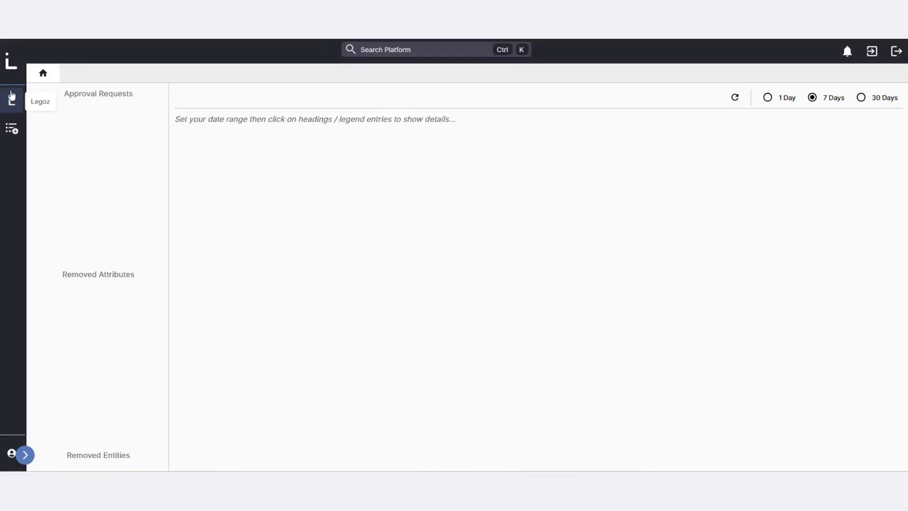
Locate Demo_DO among the Uncategorised data objects in the Legoz explorer and preview its data.
{"action": "left_click", "coordinate": [12, 97]}
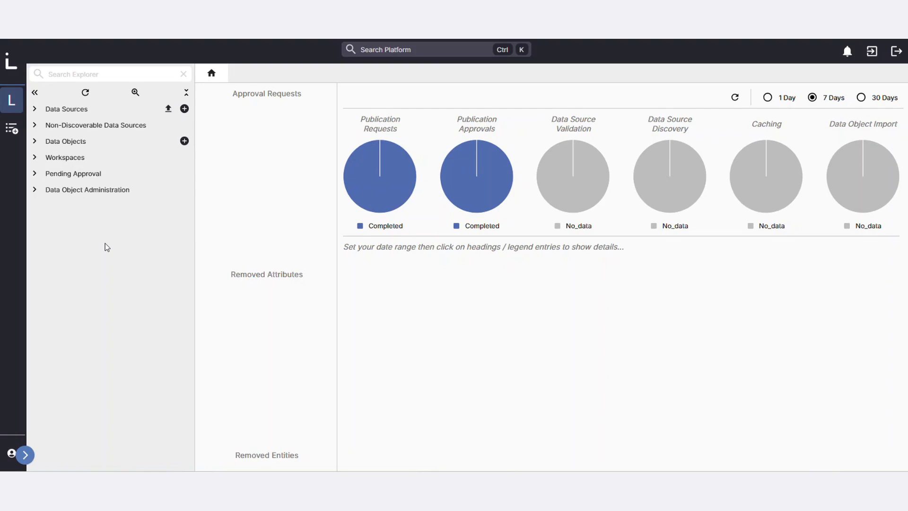
{"action": "left_click", "coordinate": [83, 114]}
{"action": "left_click", "coordinate": [36, 141]}
{"action": "left_click", "coordinate": [76, 174]}
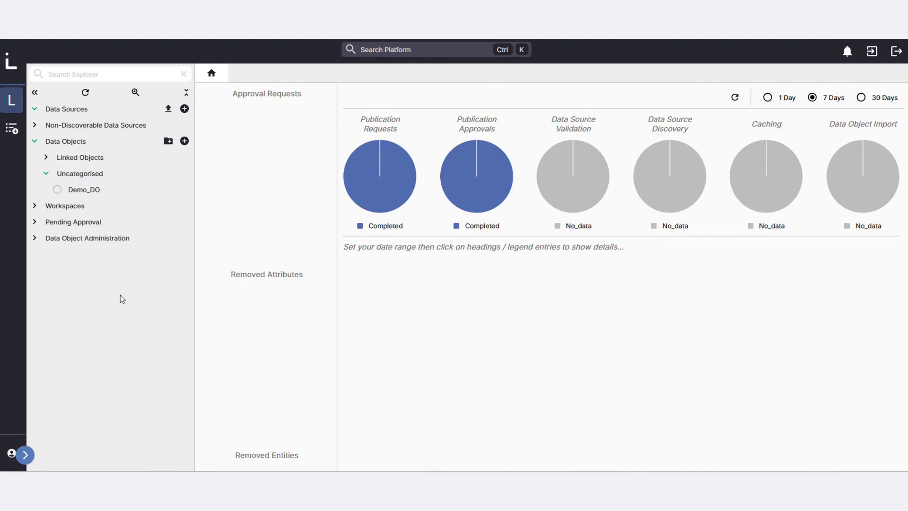
{"action": "right_click", "coordinate": [93, 191]}
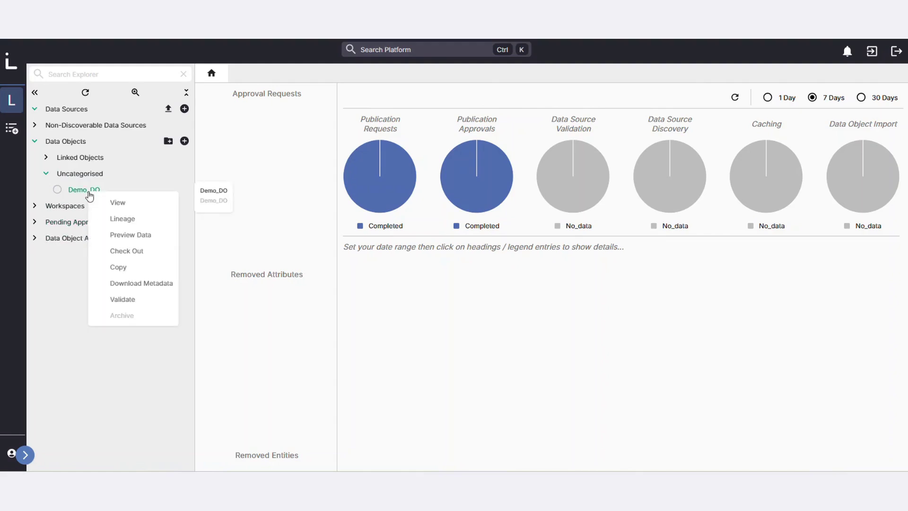
{"action": "left_click", "coordinate": [127, 235]}
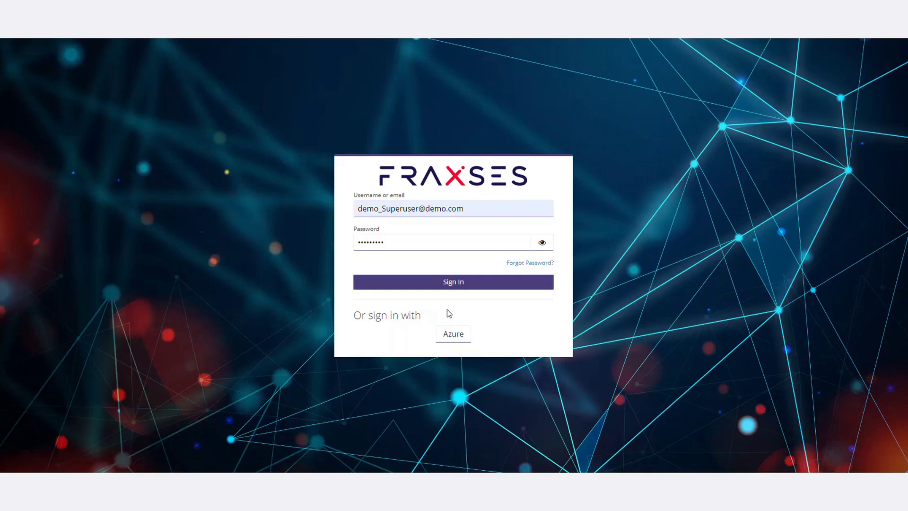
Sign in with the super user account, check the administration explorer, and return to the Legoz explorer.
{"action": "left_click", "coordinate": [445, 284]}
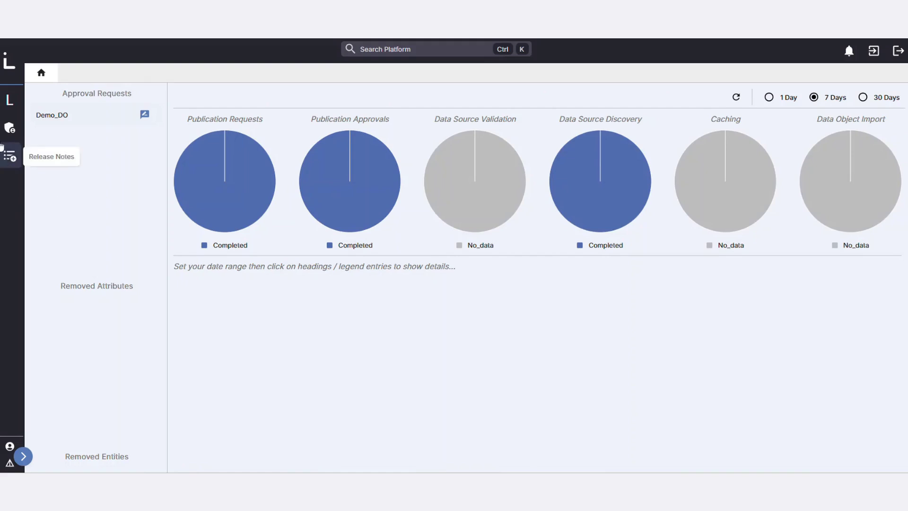
{"action": "left_click", "coordinate": [9, 99]}
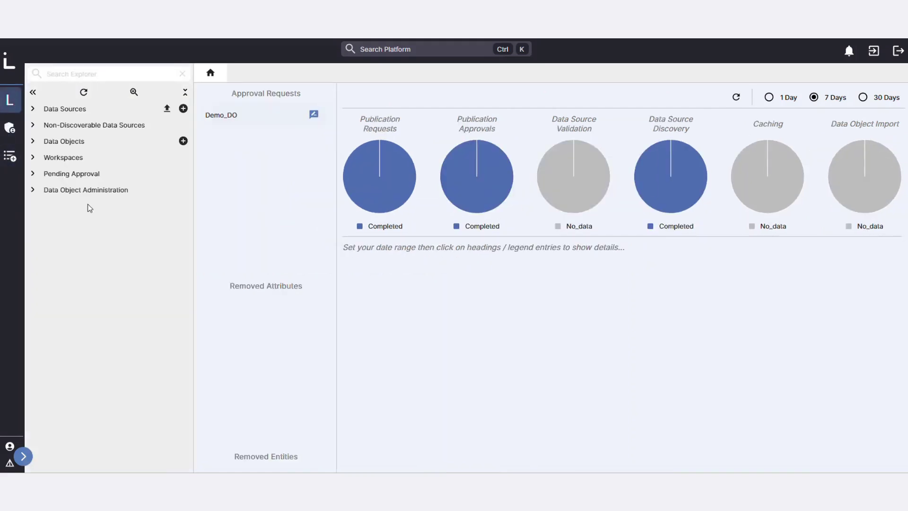
{"action": "left_click", "coordinate": [15, 132]}
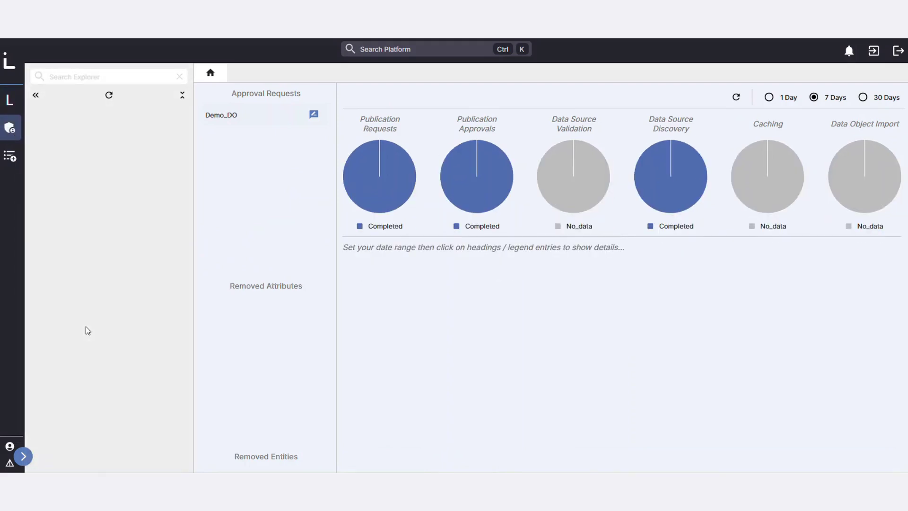
{"action": "left_click", "coordinate": [10, 99]}
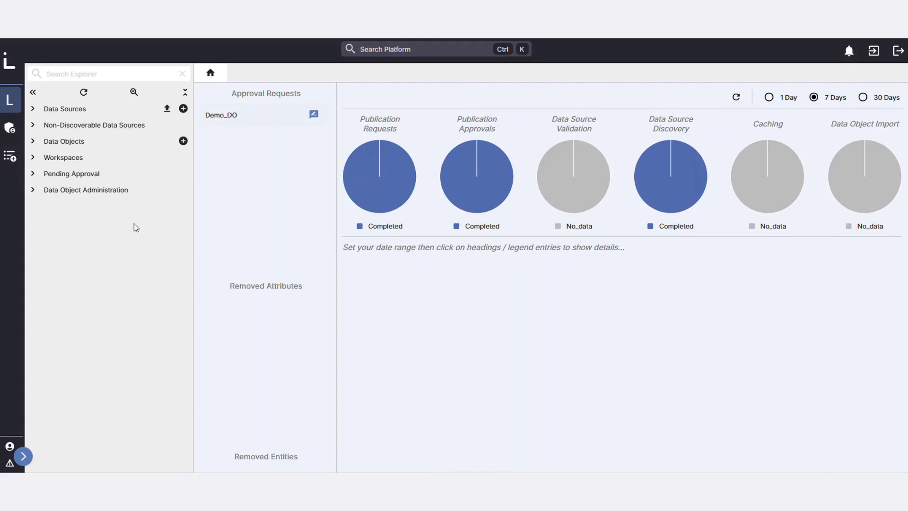
Examine the configuration and table list of the Demo_Chinook_DB2 data source, and close it.
{"action": "left_click", "coordinate": [76, 110]}
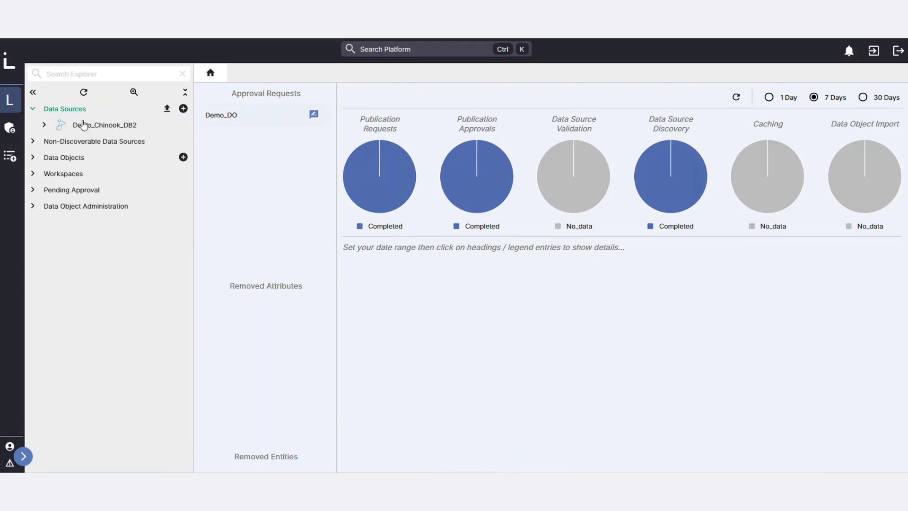
{"action": "left_click", "coordinate": [85, 126]}
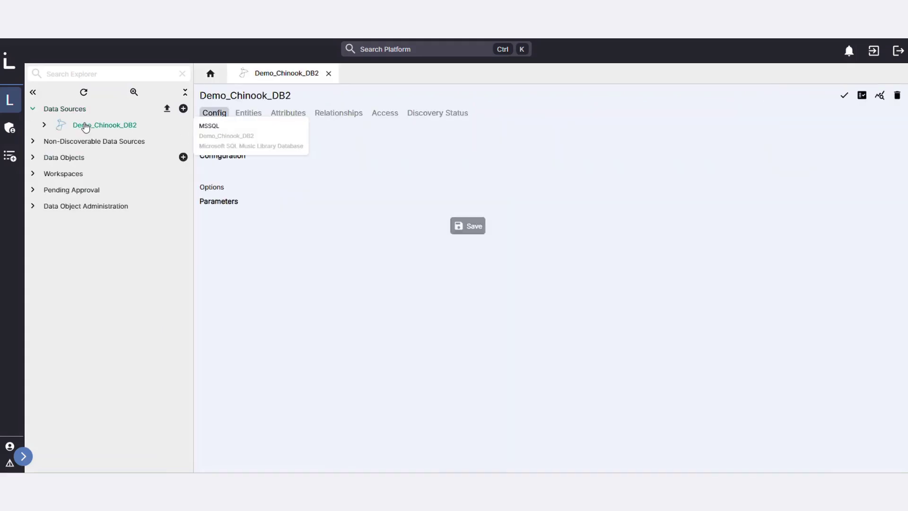
{"action": "left_click", "coordinate": [44, 126]}
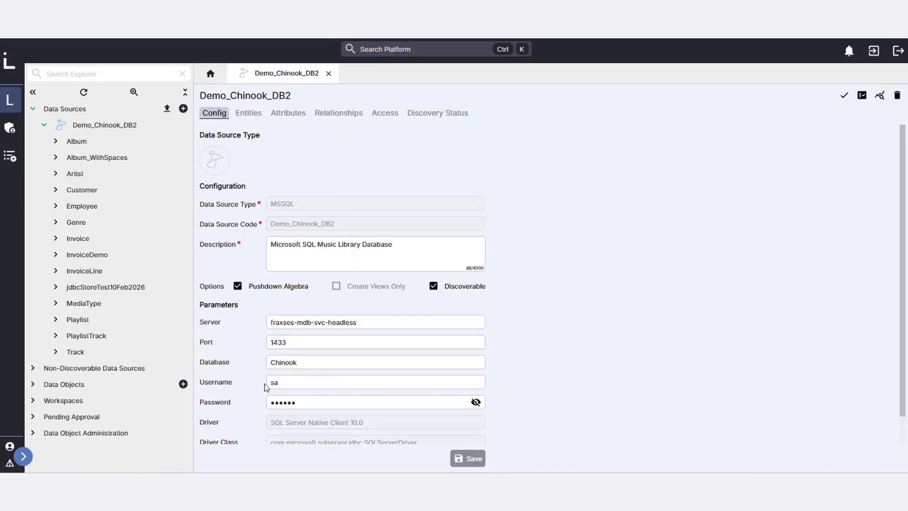
{"action": "left_click", "coordinate": [328, 73]}
{"action": "left_click", "coordinate": [33, 110]}
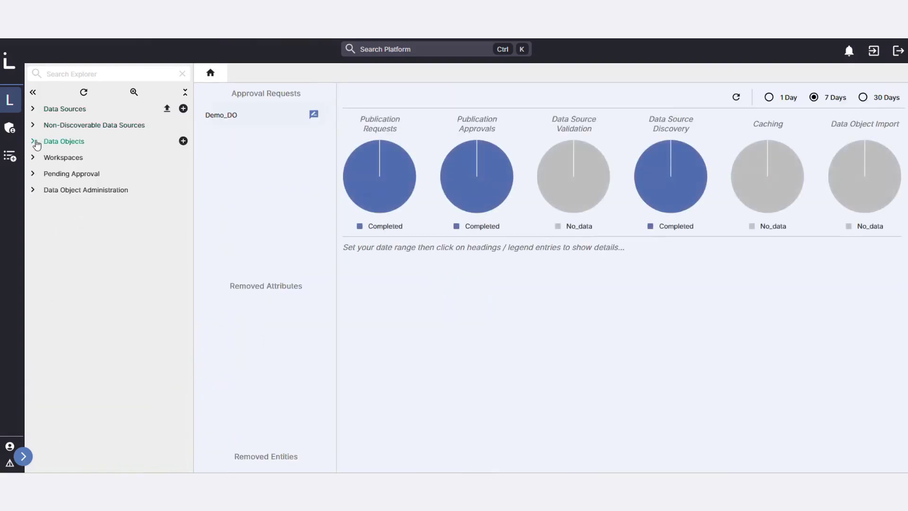
Locate Demo_DO among the Uncategorised data objects and the super user role's pending approvals.
{"action": "left_click", "coordinate": [33, 141]}
{"action": "left_click", "coordinate": [45, 174]}
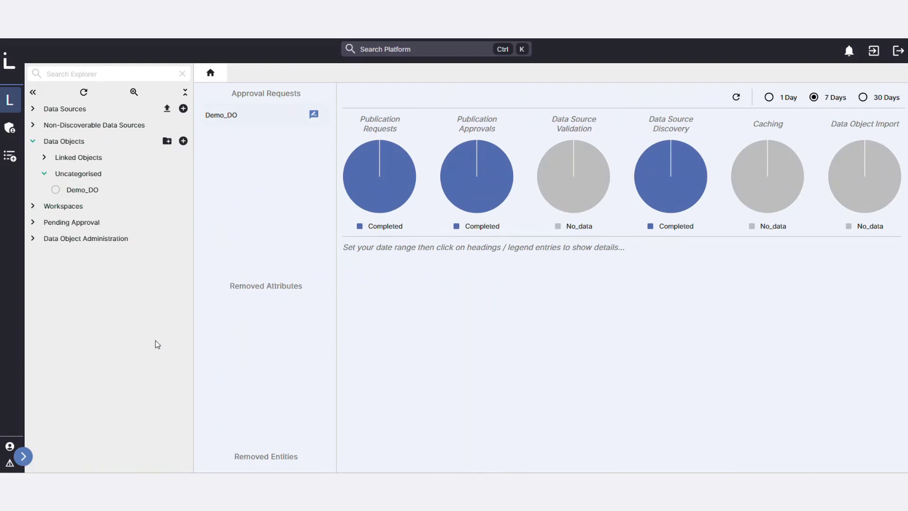
{"action": "left_click", "coordinate": [33, 223]}
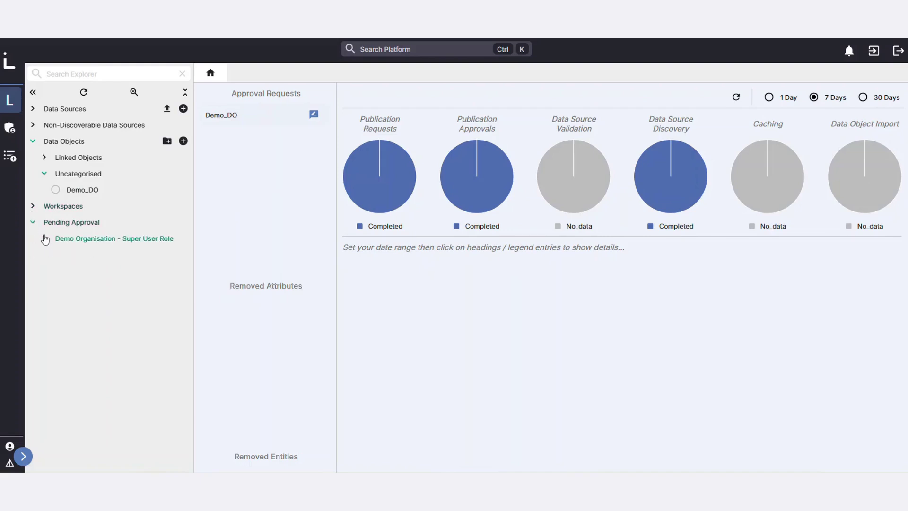
{"action": "left_click", "coordinate": [45, 238]}
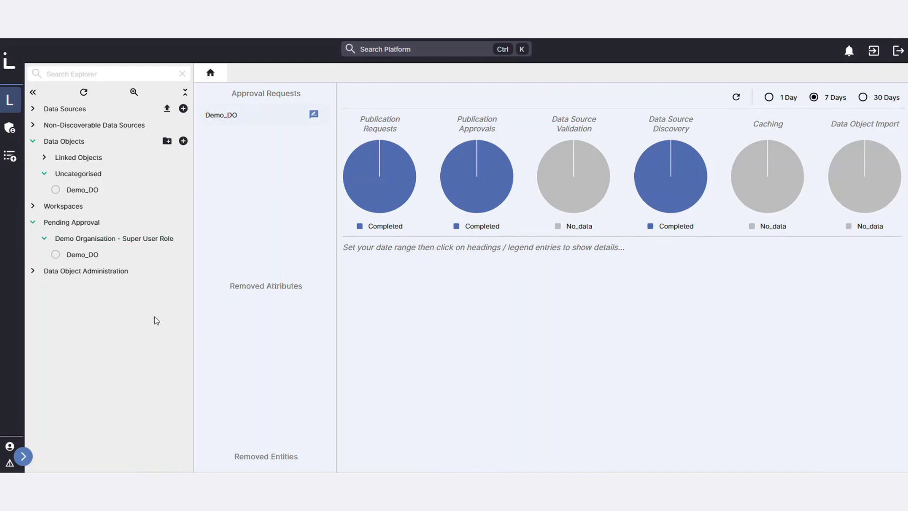
Open the Demo_DO publish request's details and compare the configuration and fields of published version 1 with pending version 2.
{"action": "left_click", "coordinate": [228, 116]}
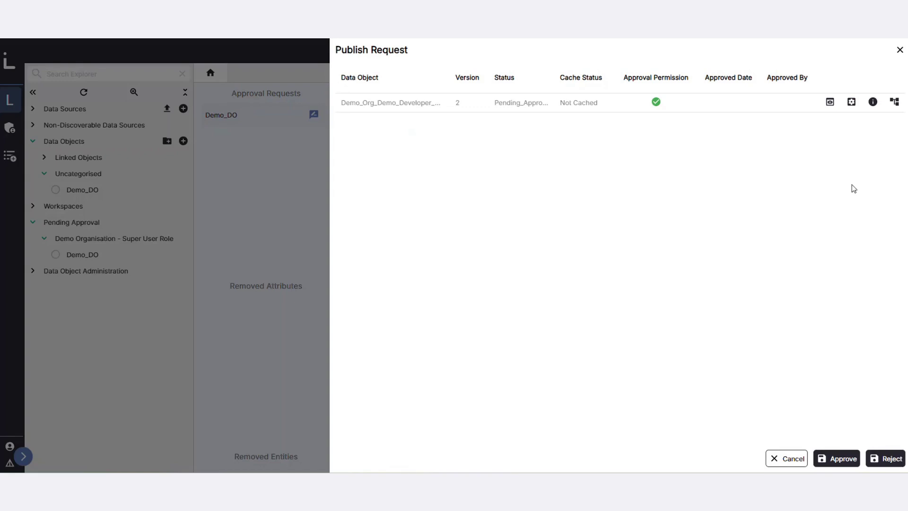
{"action": "left_click", "coordinate": [873, 103]}
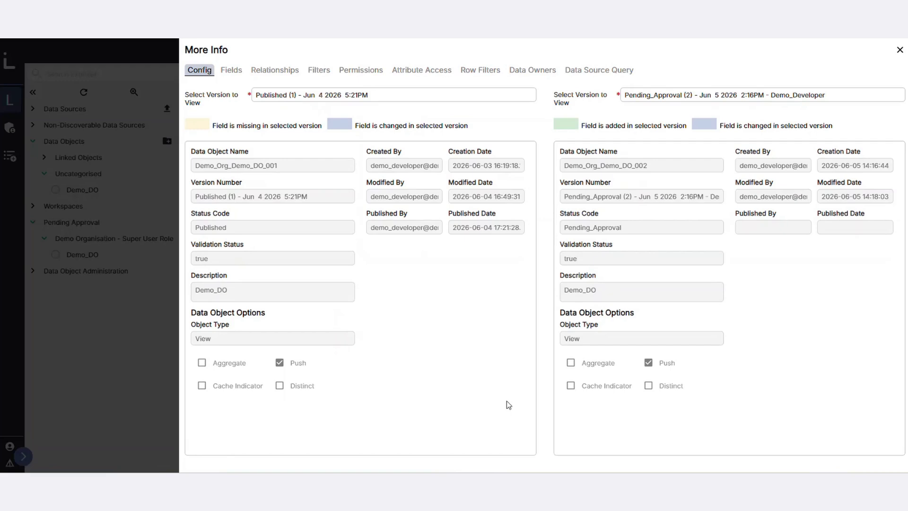
{"action": "left_click", "coordinate": [232, 71]}
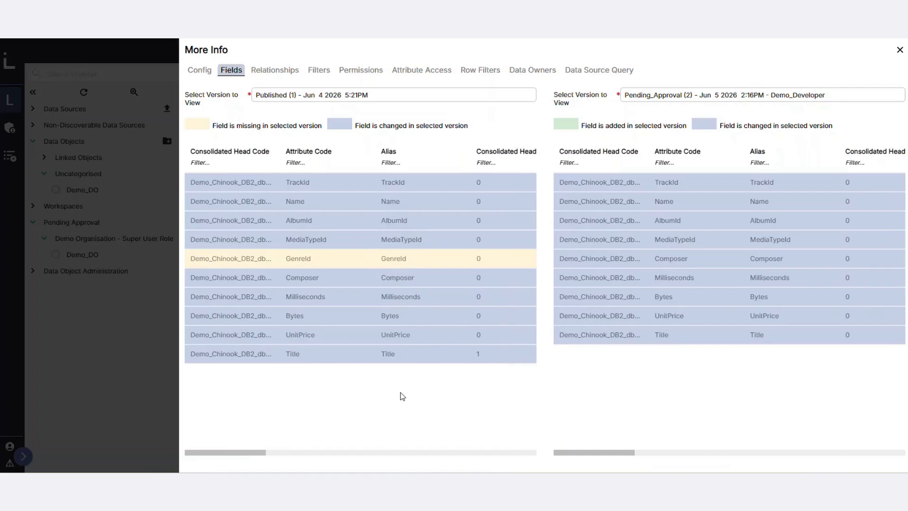
Compare the filters of Demo_DO's published and pending versions, and preview the data of pending version 2.
{"action": "left_click", "coordinate": [319, 75]}
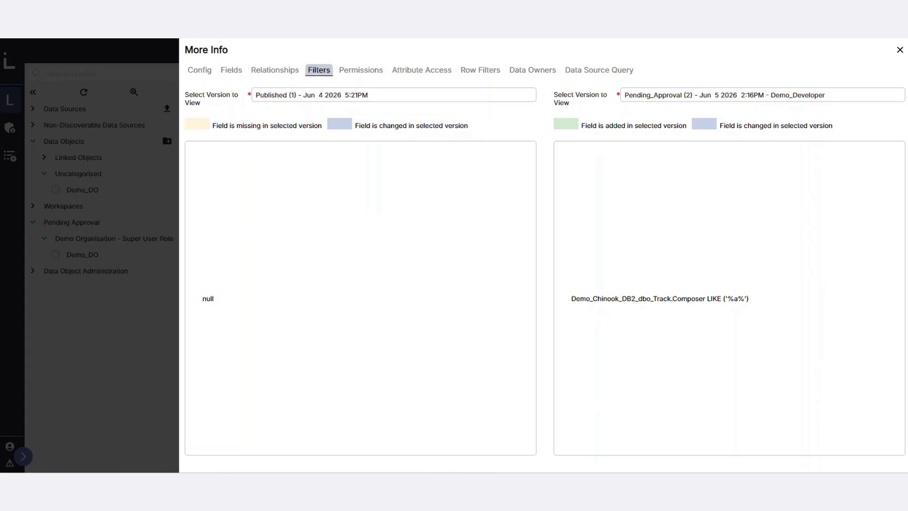
{"action": "left_click", "coordinate": [900, 50]}
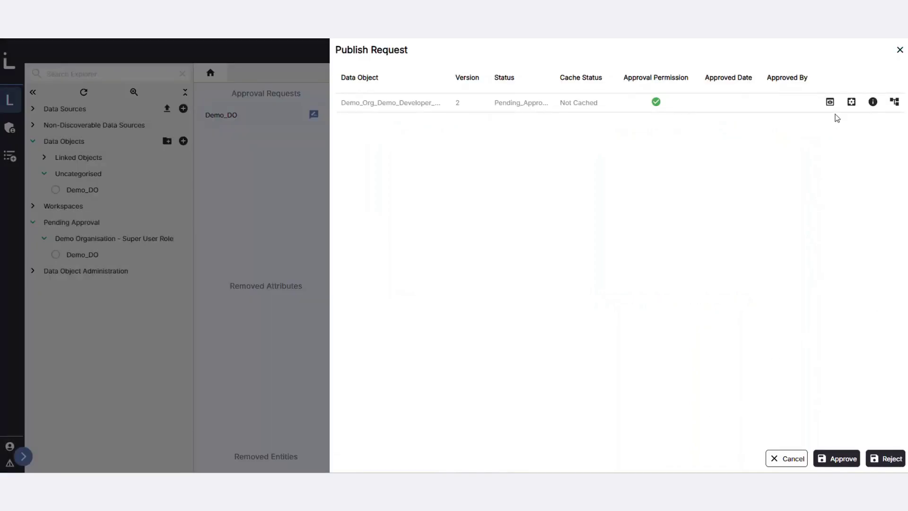
{"action": "left_click", "coordinate": [831, 103]}
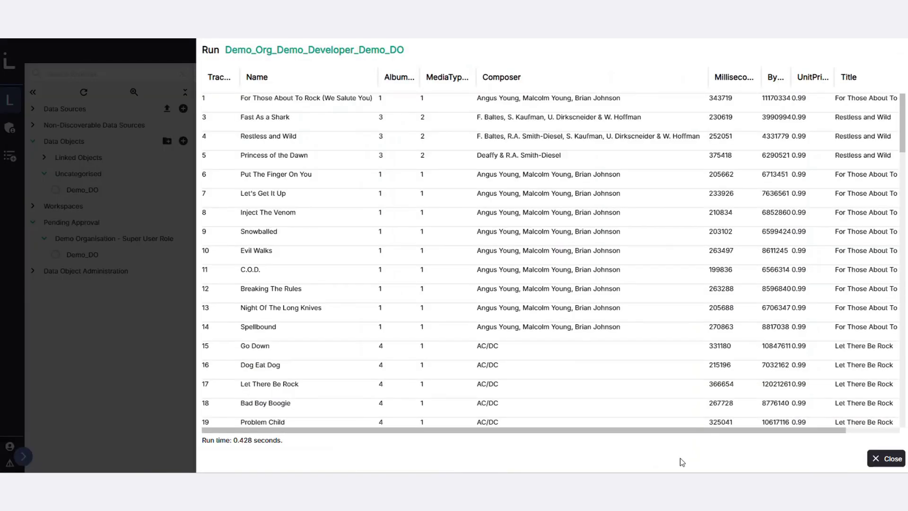
{"action": "left_click_drag", "start_coordinate": [598, 434], "coordinate": [554, 434]}
{"action": "left_click", "coordinate": [885, 458]}
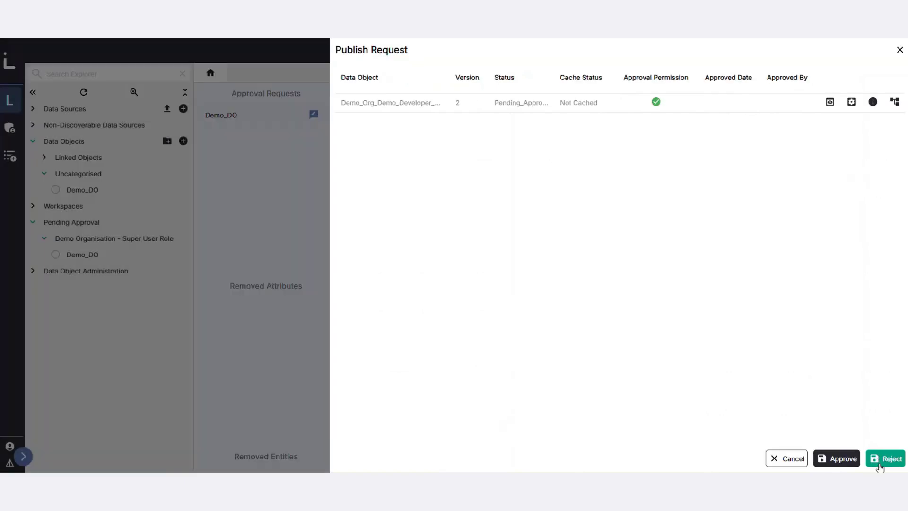
Approve the publish request for Demo_DO version 2, and list the completed publication requests on the refreshed dashboard.
{"action": "left_click", "coordinate": [835, 461]}
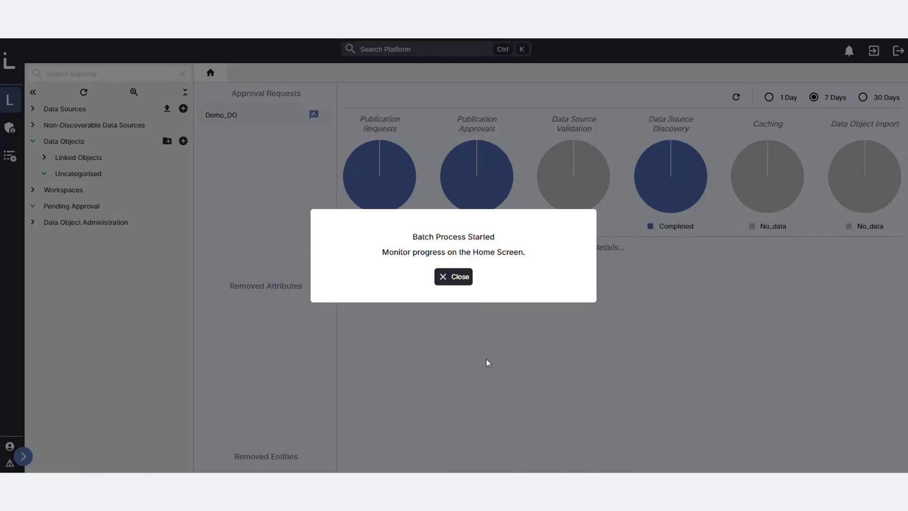
{"action": "left_click", "coordinate": [449, 279]}
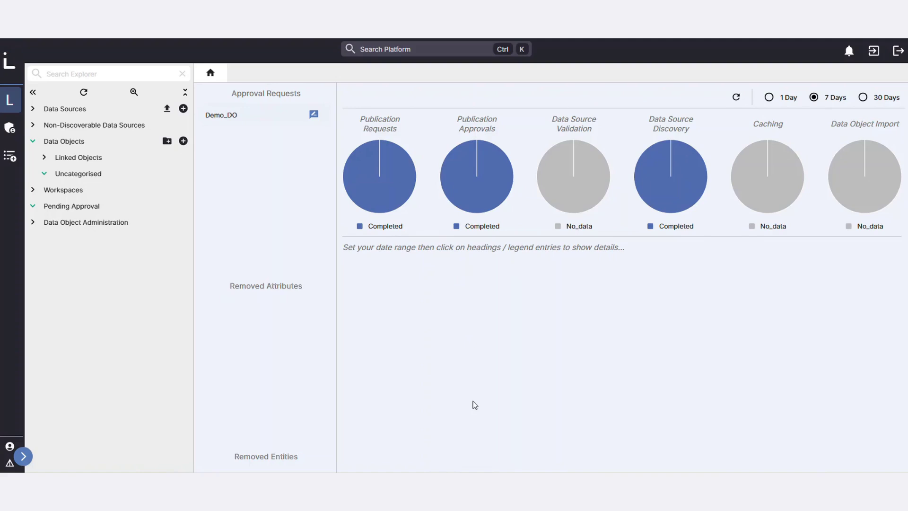
{"action": "left_click", "coordinate": [737, 98]}
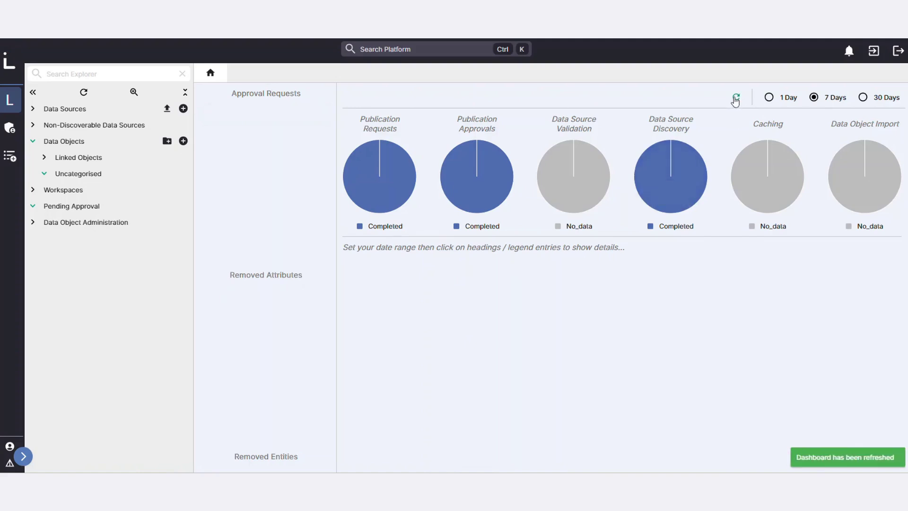
{"action": "left_click", "coordinate": [396, 177]}
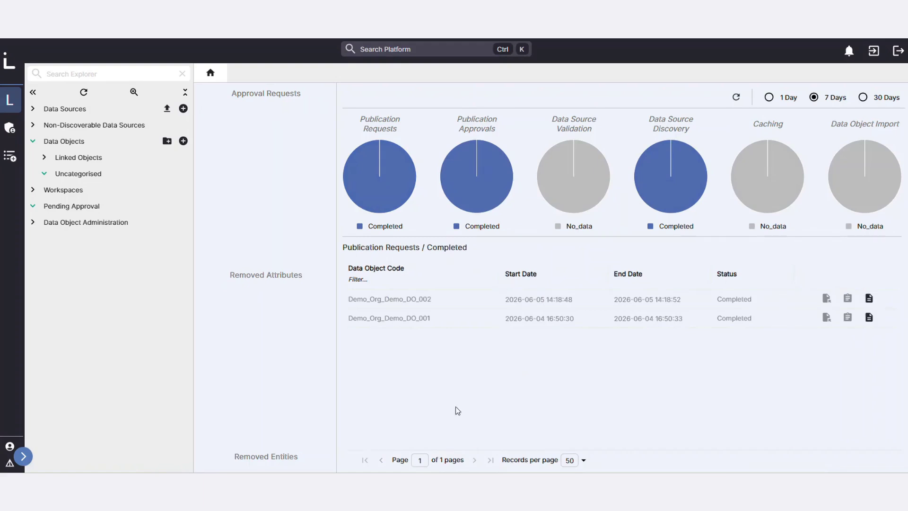
Refresh the explorer and preview the data of the uncategorised Demo_DO data object across all its columns.
{"action": "left_click", "coordinate": [83, 93]}
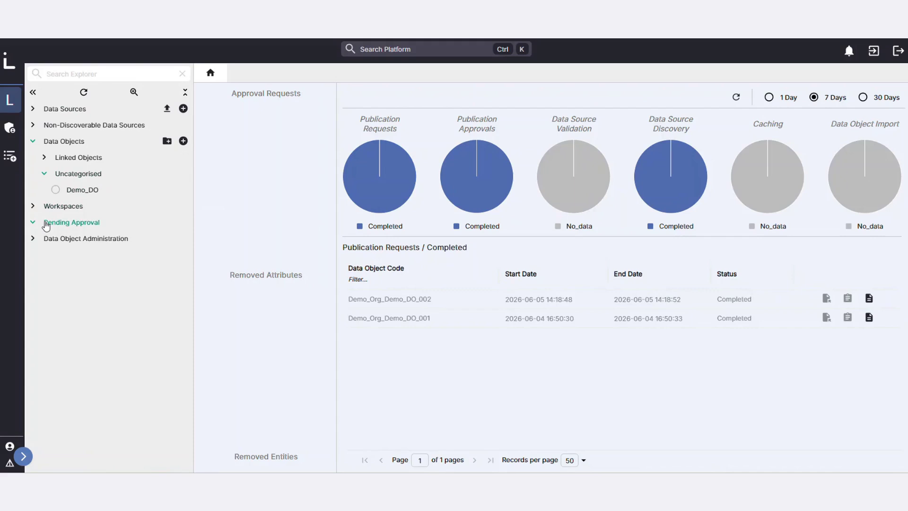
{"action": "right_click", "coordinate": [82, 194]}
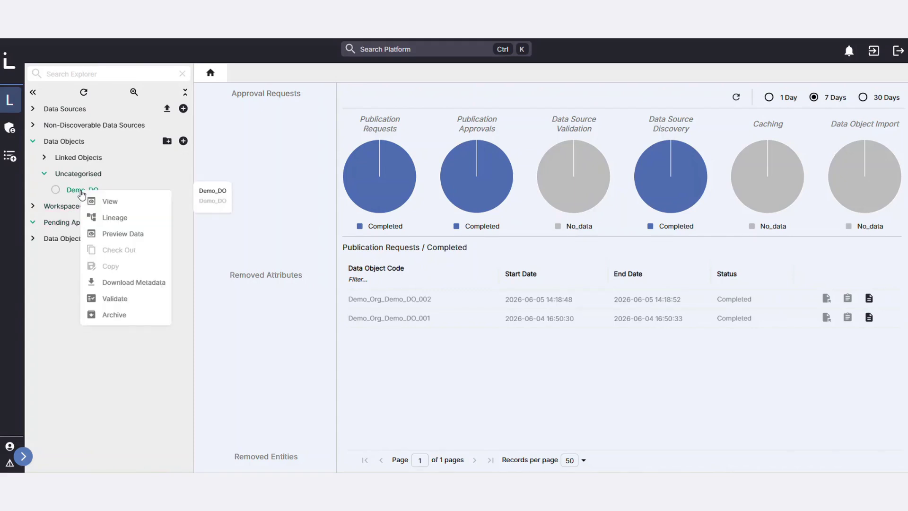
{"action": "left_click", "coordinate": [133, 234]}
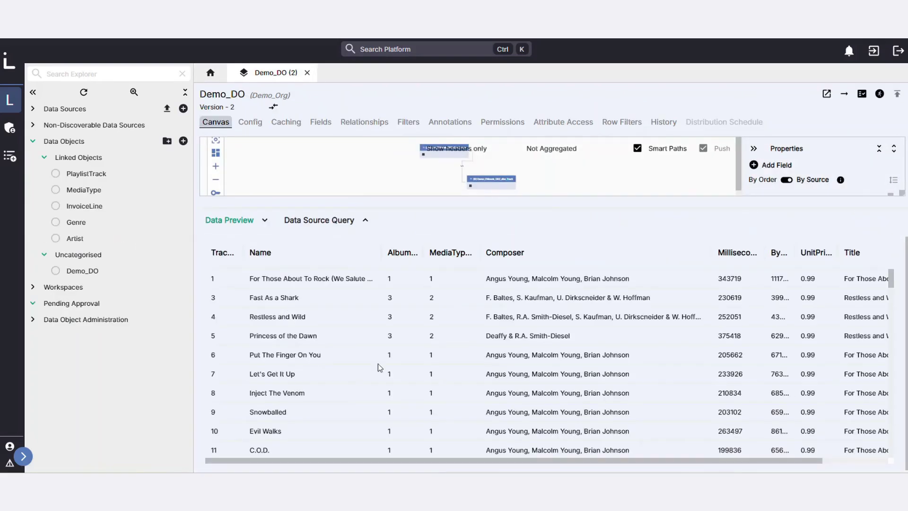
{"action": "left_click_drag", "start_coordinate": [364, 461], "coordinate": [492, 470]}
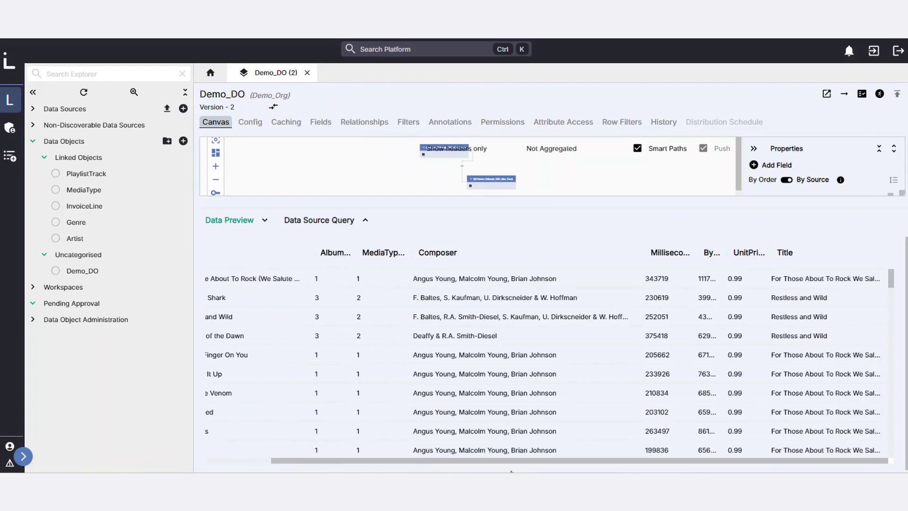
{"action": "left_click_drag", "start_coordinate": [407, 462], "coordinate": [273, 459]}
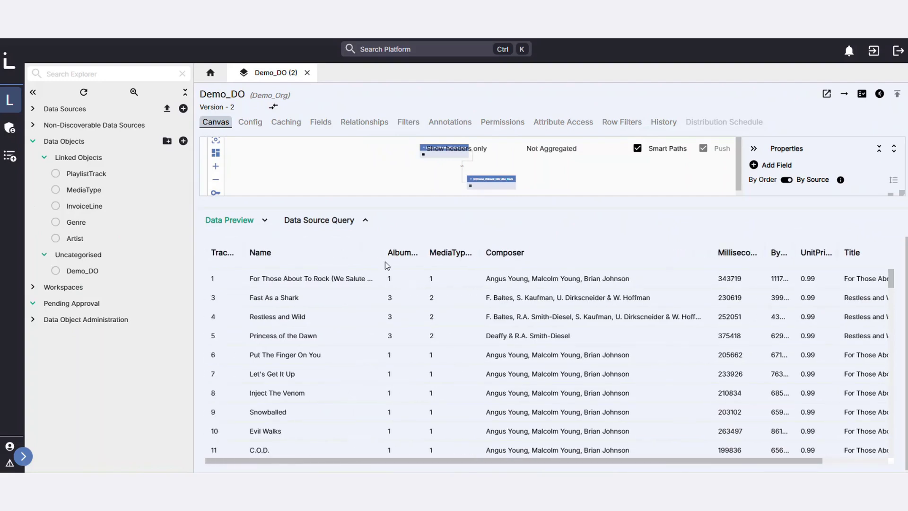